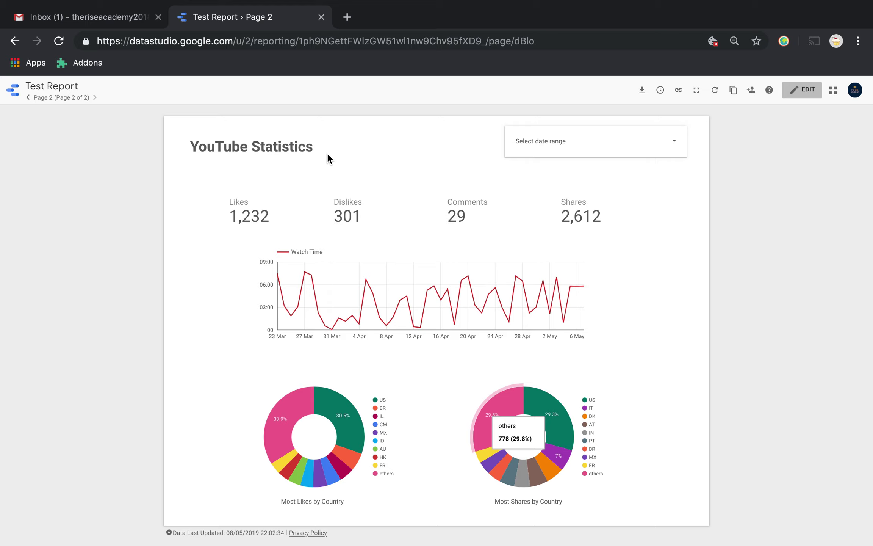
- Examine the date range control, the Watch Time chart and the Most Likes and Most Shares by Country charts
click(674, 144)
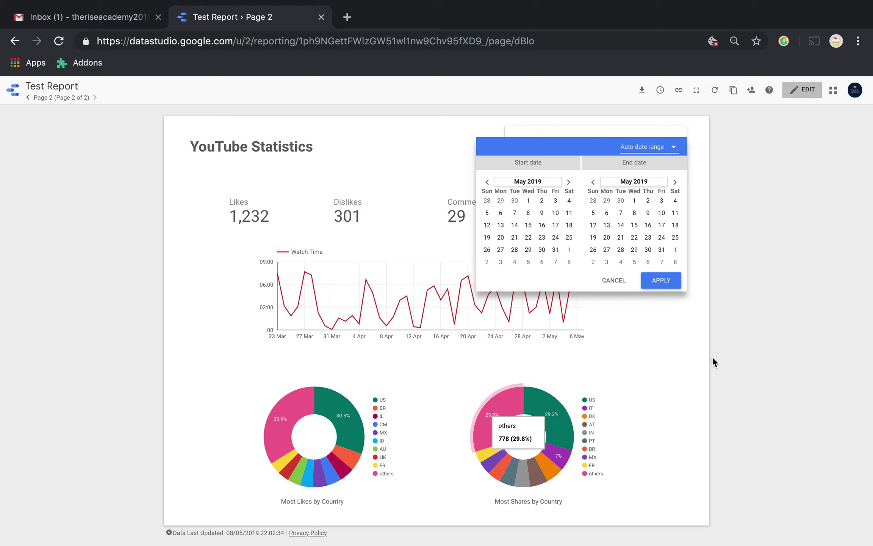
click(698, 374)
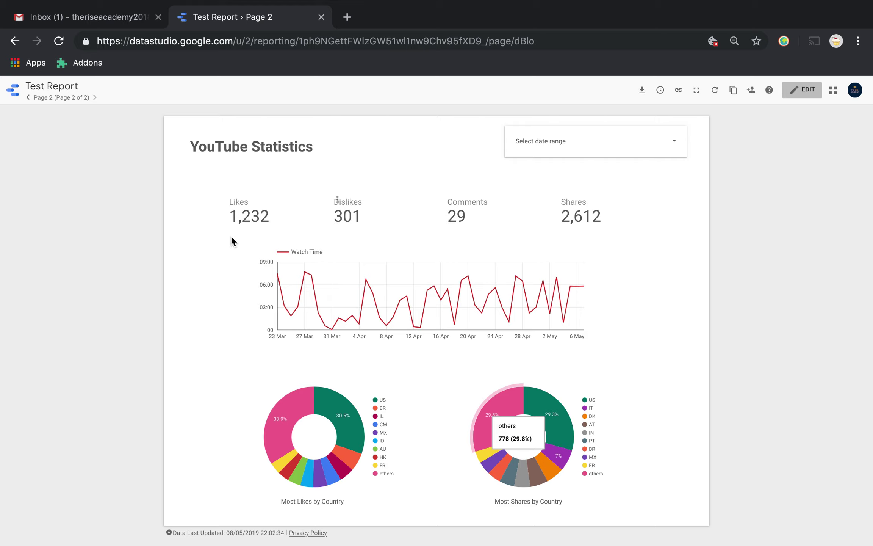
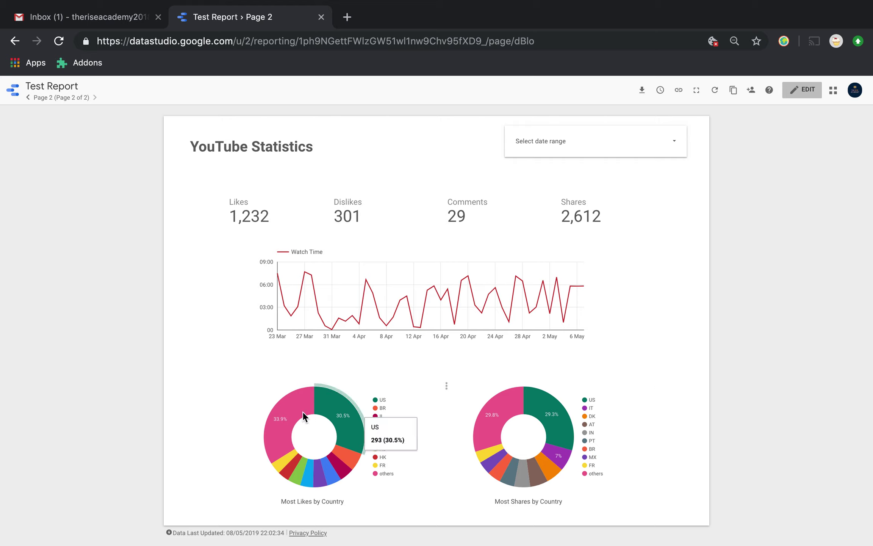
mouse_move(283, 418)
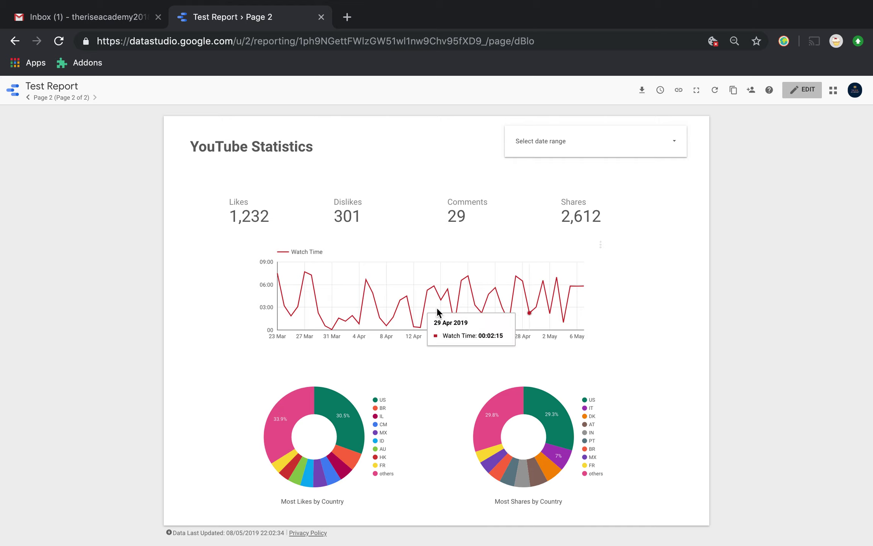
click(800, 97)
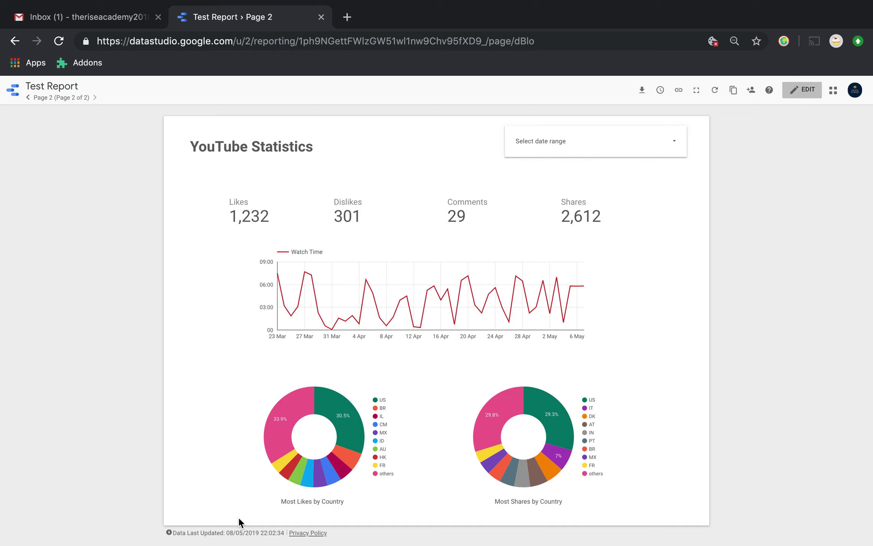
mouse_move(347, 416)
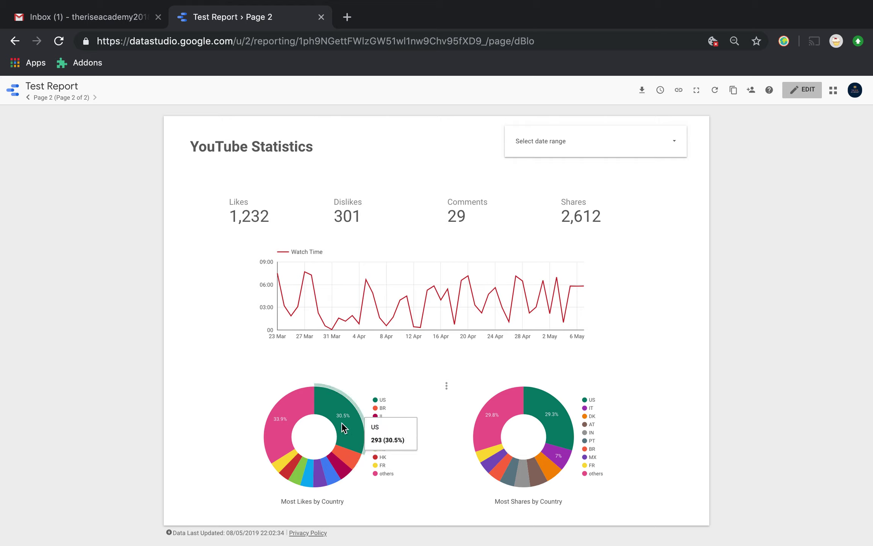
mouse_move(343, 459)
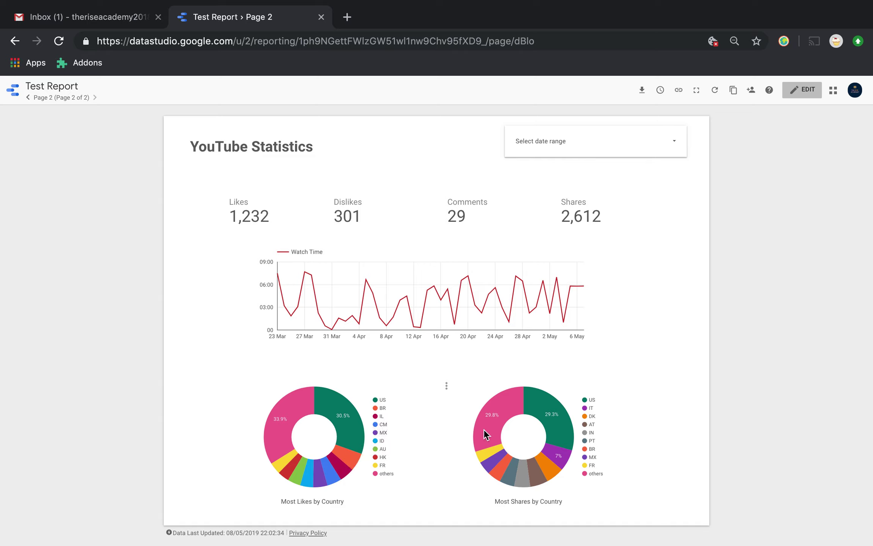
mouse_move(557, 430)
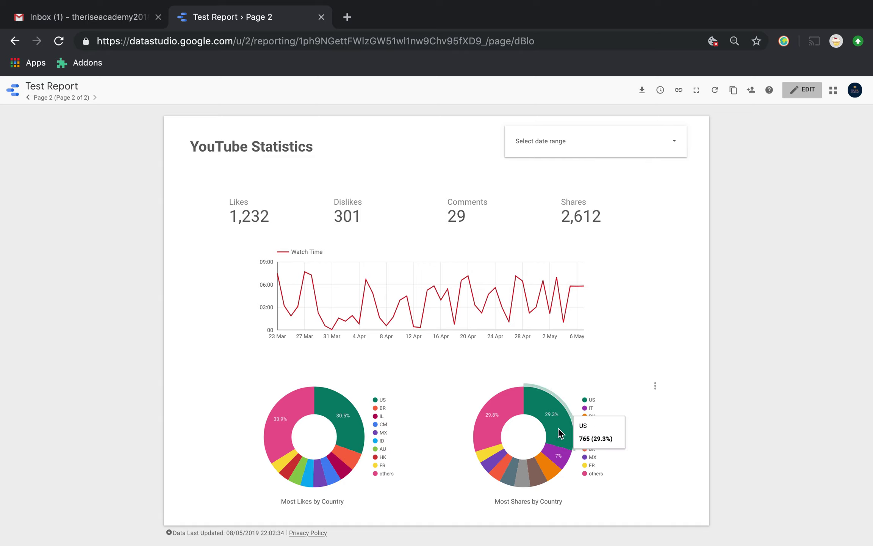
mouse_move(561, 463)
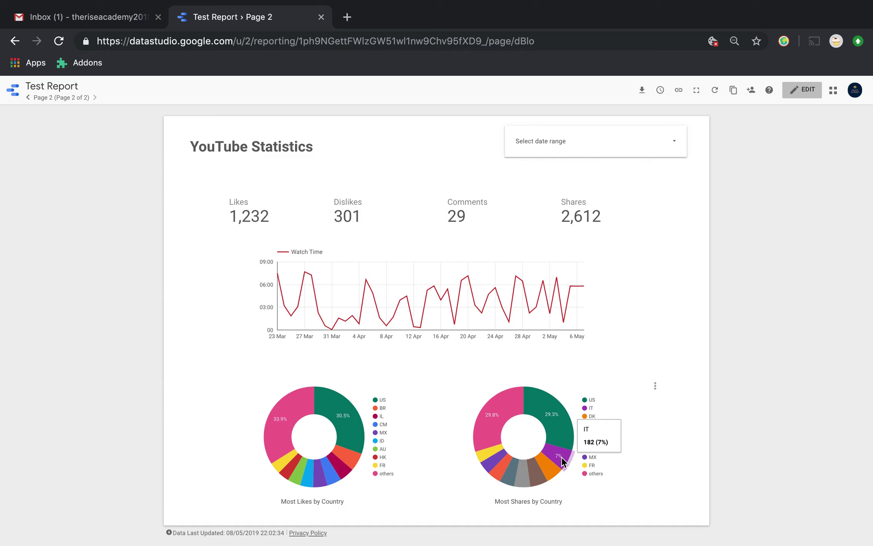
mouse_move(471, 433)
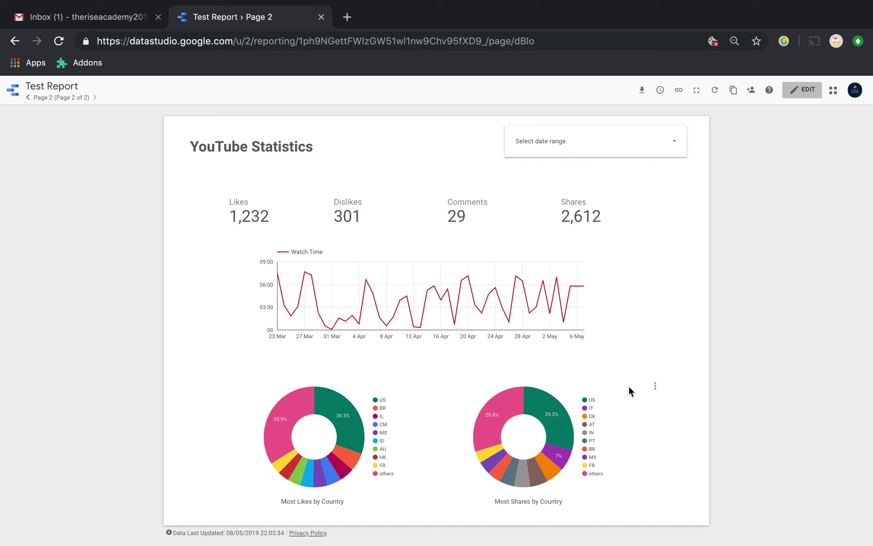
mouse_move(288, 466)
- Filter the YouTube Statistics page to the Last month date range and inspect the updated charts
click(679, 151)
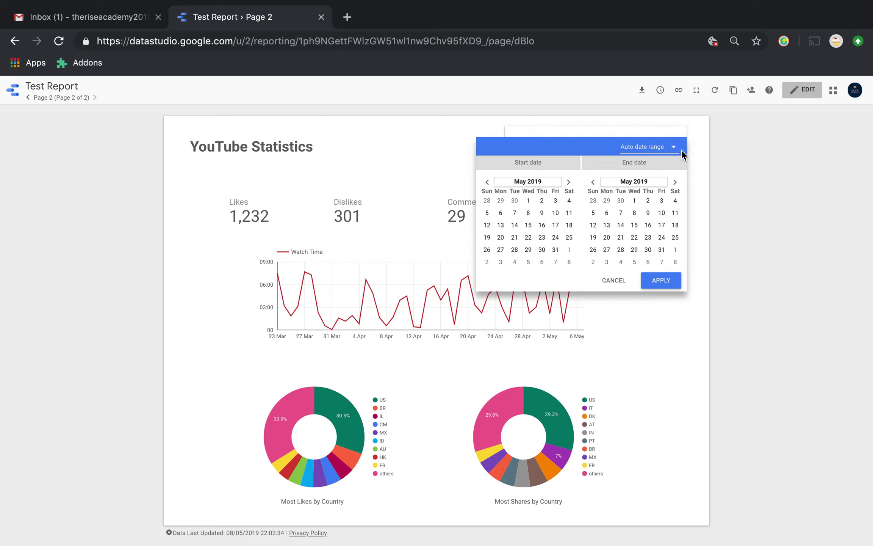
click(673, 147)
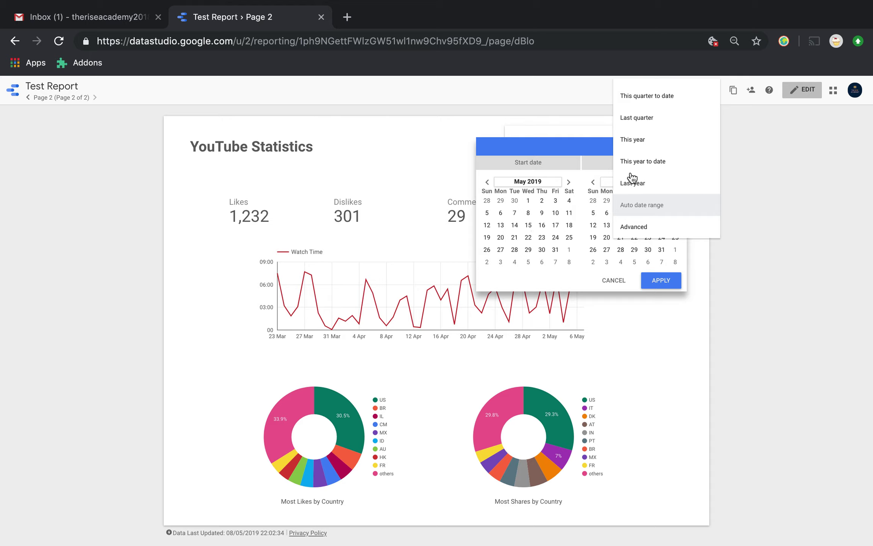
scroll(646, 125, up, 1)
scroll(645, 122, up, 1)
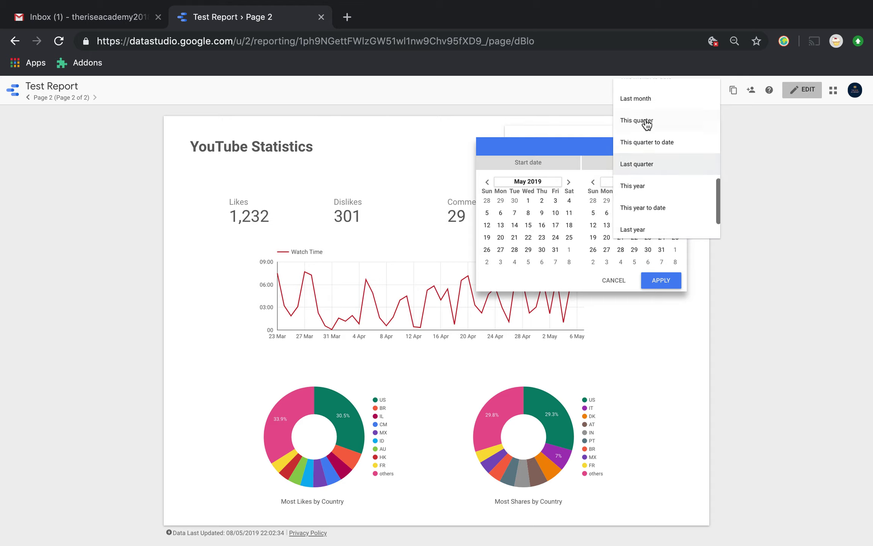
scroll(652, 178, down, 2)
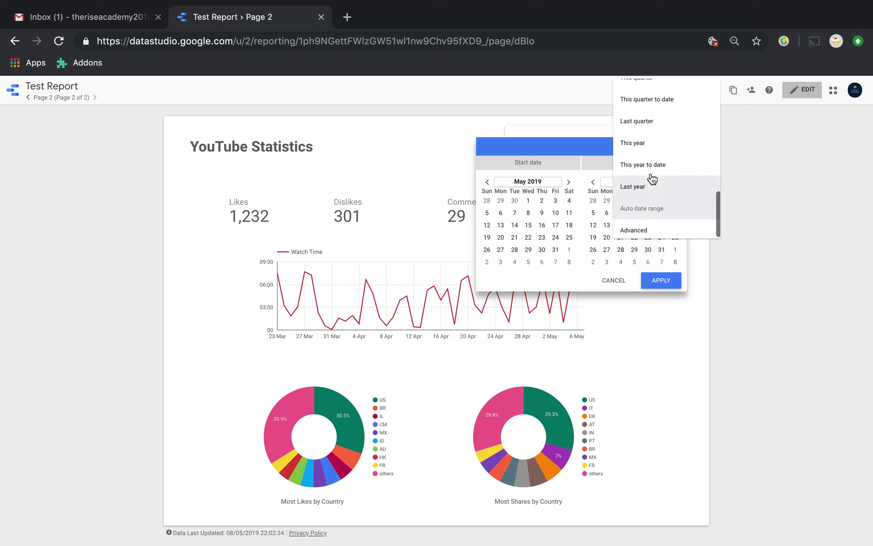
scroll(652, 178, up, 3)
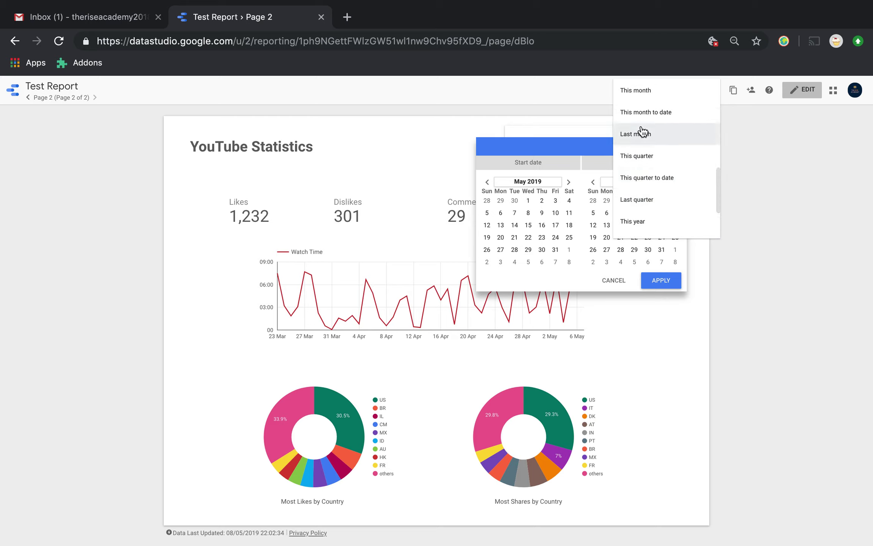
click(645, 134)
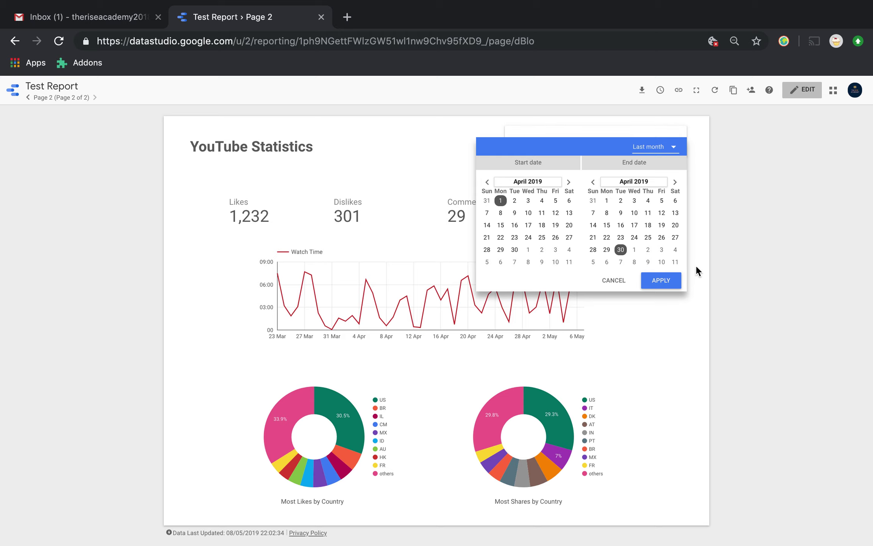
click(664, 286)
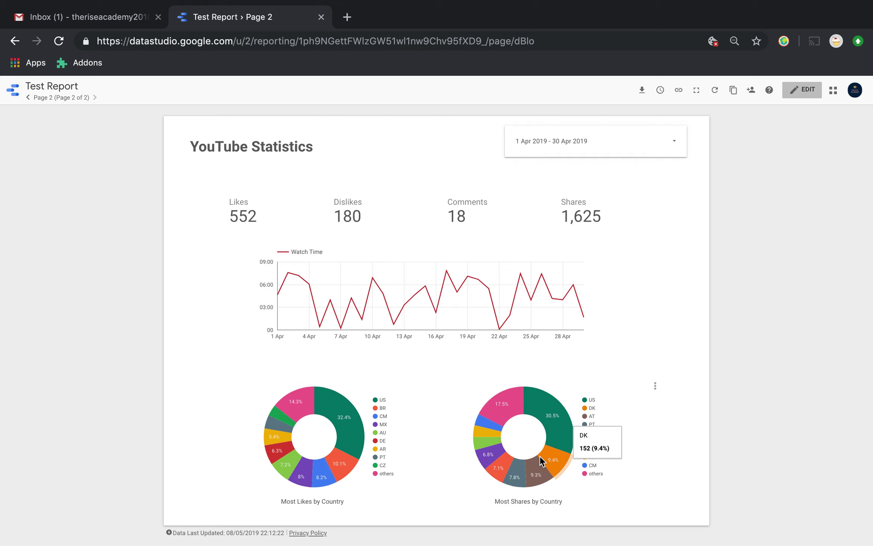
mouse_move(554, 309)
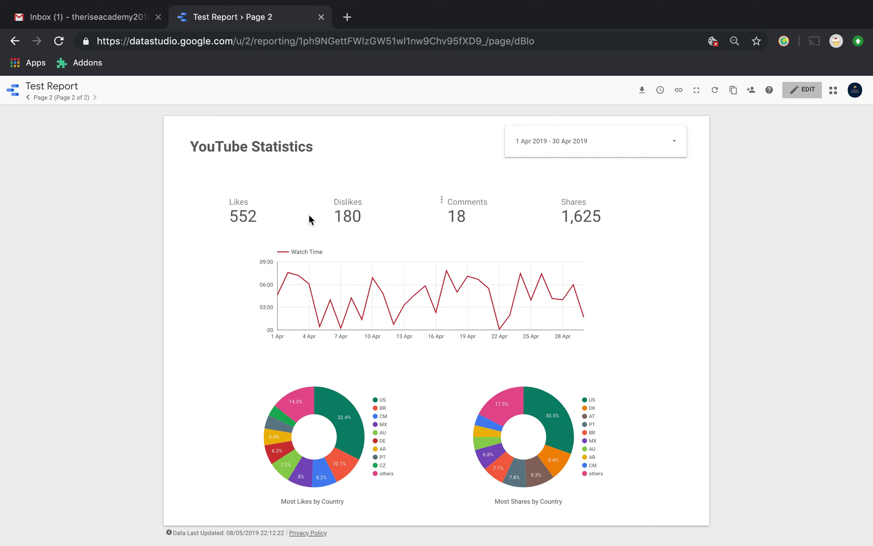
- Filter the YouTube Statistics page to the This month date range
click(672, 145)
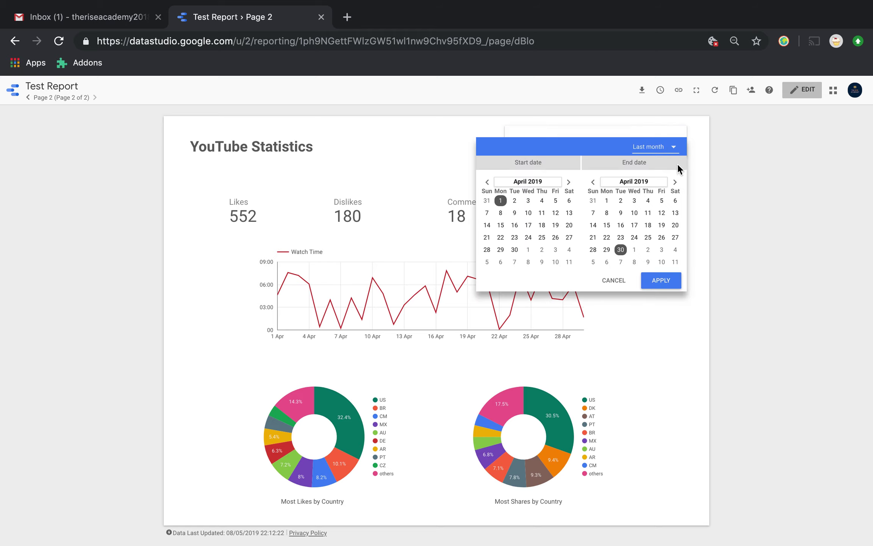
click(675, 152)
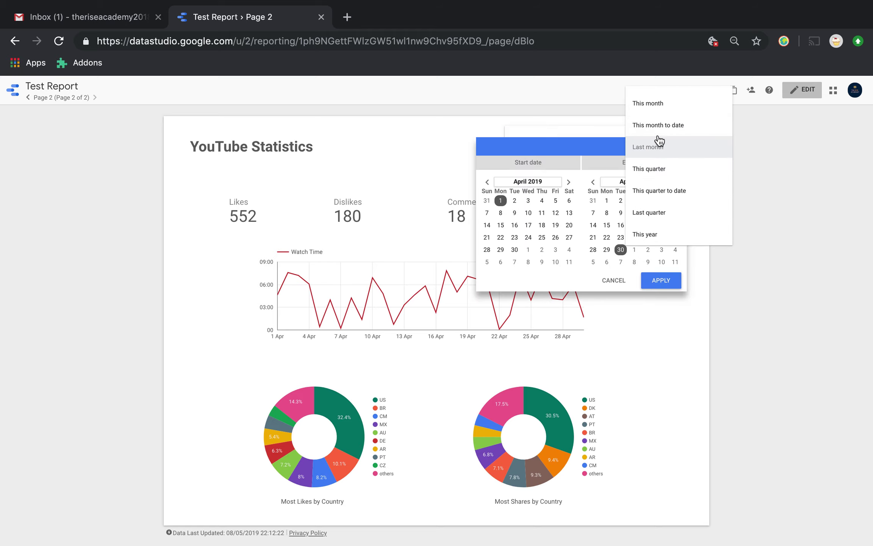
click(657, 108)
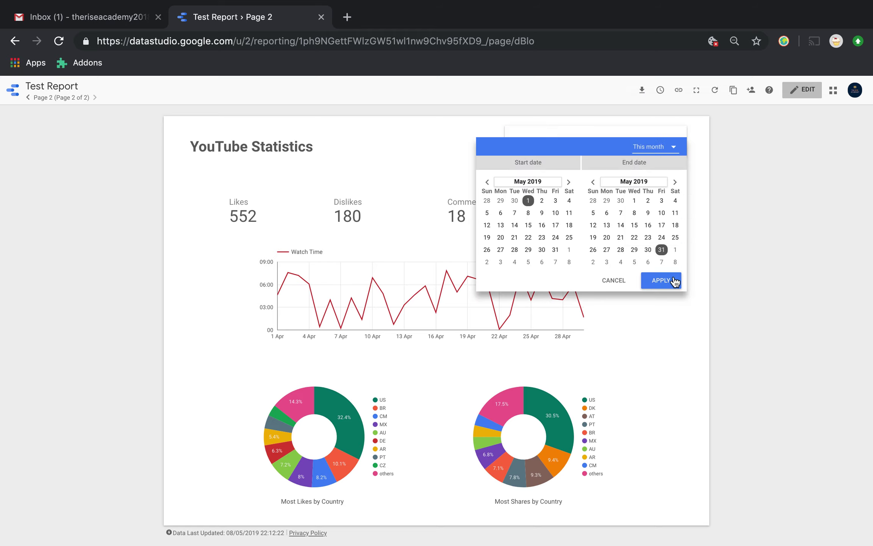
click(661, 280)
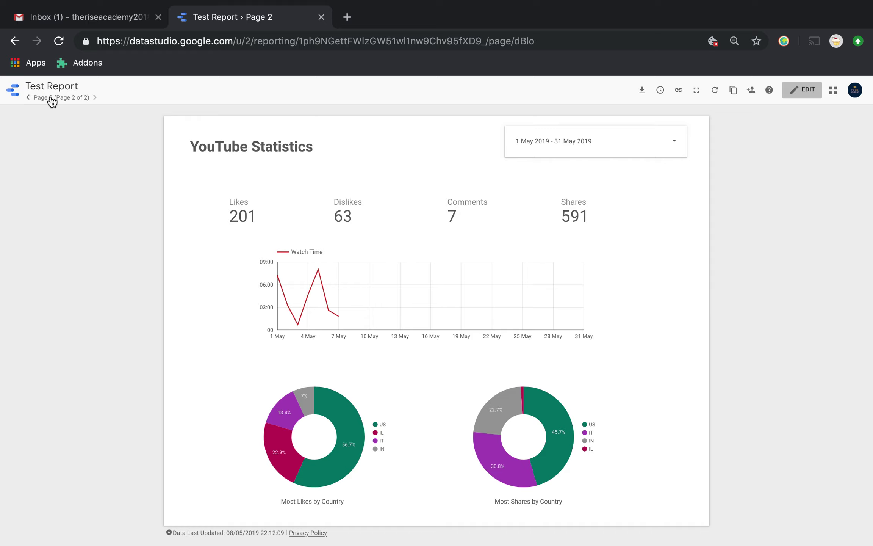
- Switch the report to edit mode, look through Page 1 and Page 2, and add a new blank page
click(75, 100)
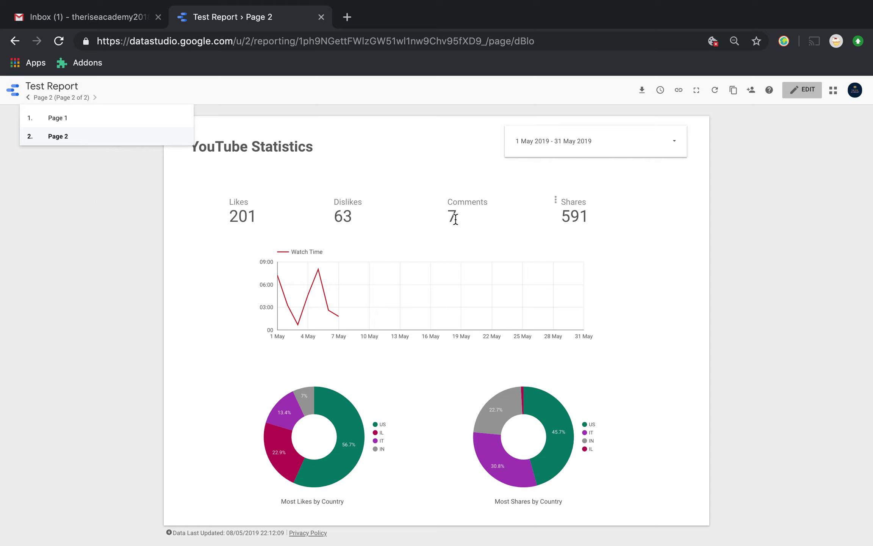
click(823, 148)
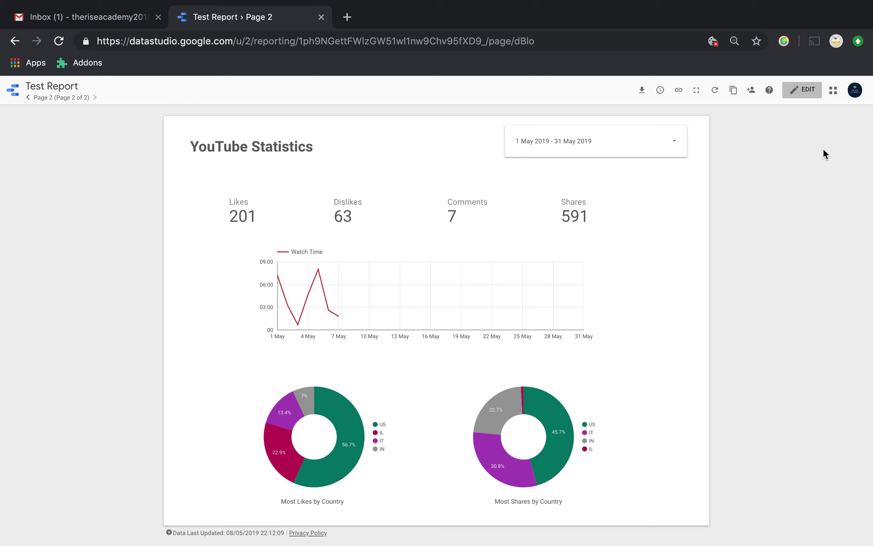
click(807, 91)
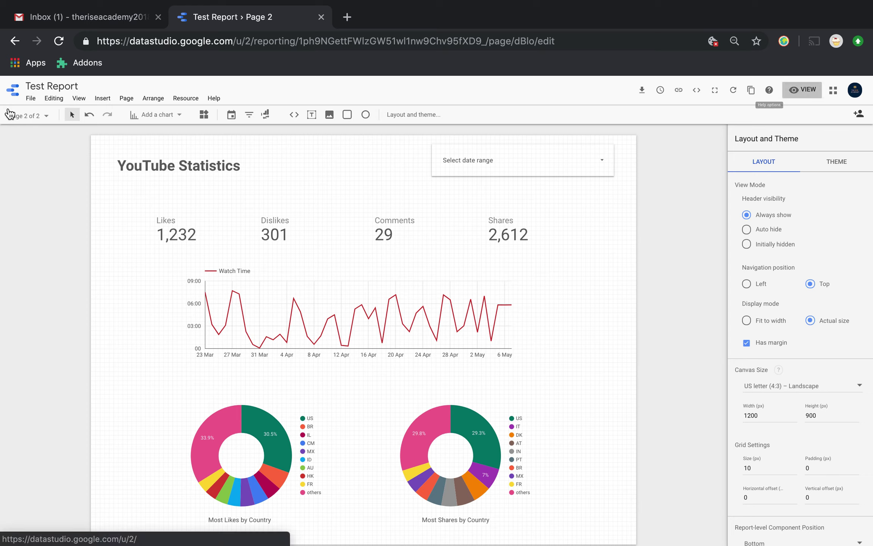
click(34, 116)
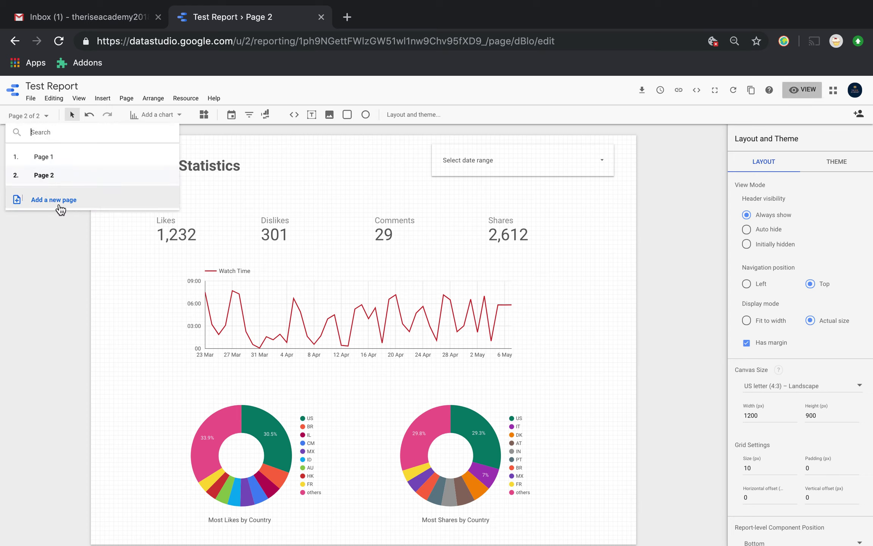
click(57, 164)
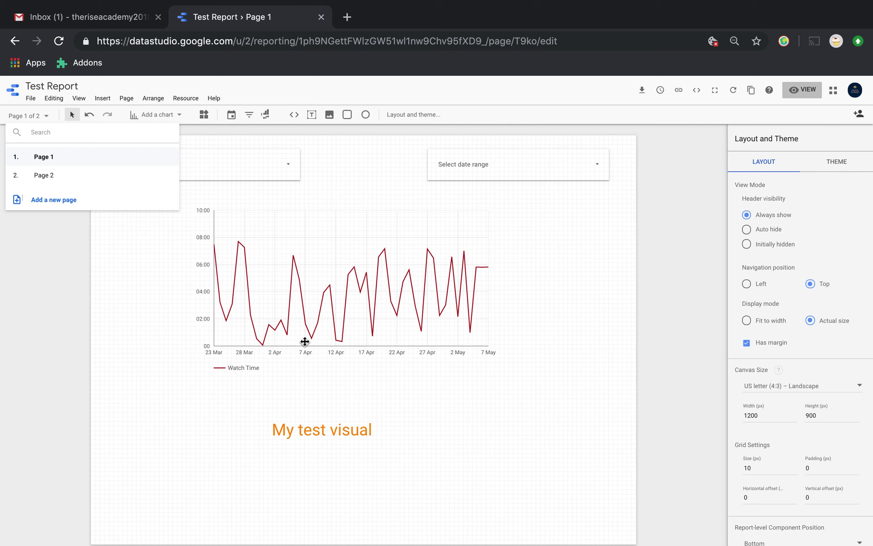
click(66, 180)
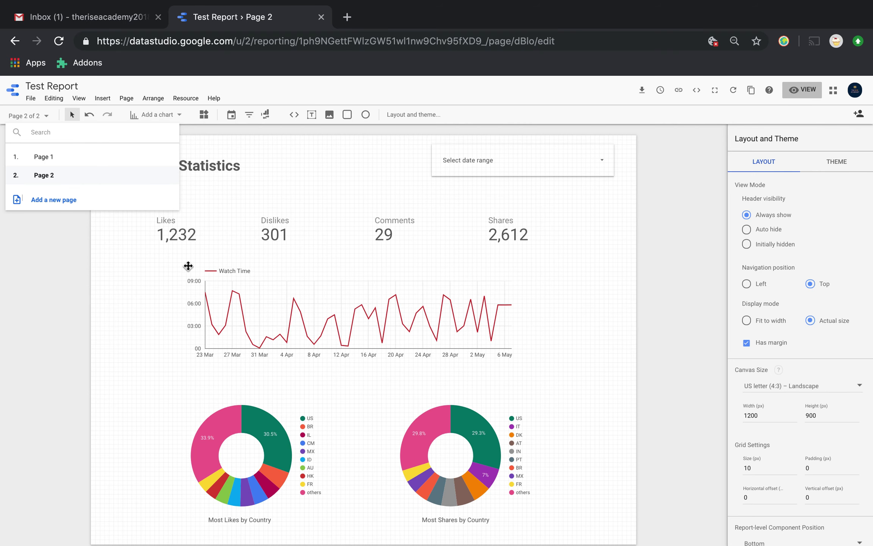
click(48, 204)
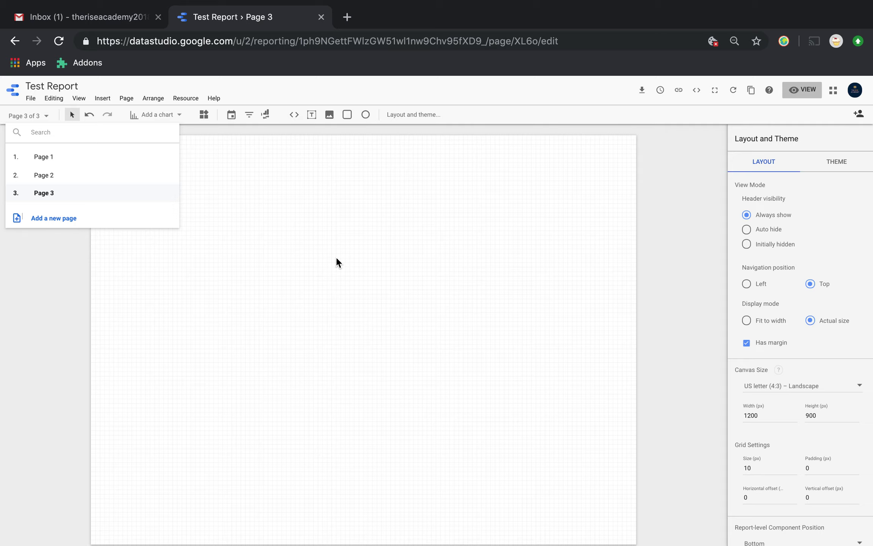
click(316, 261)
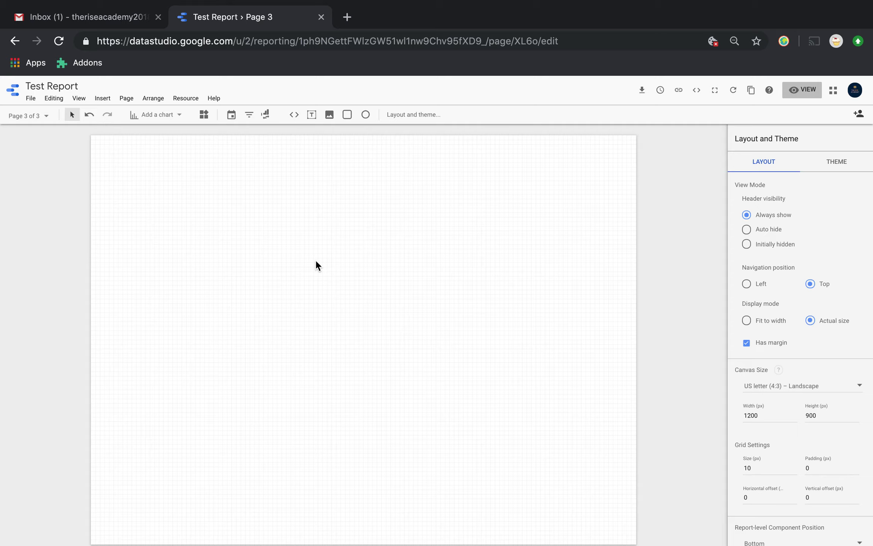
- Set the report's navigation position to Left and switch the report to view mode
click(174, 114)
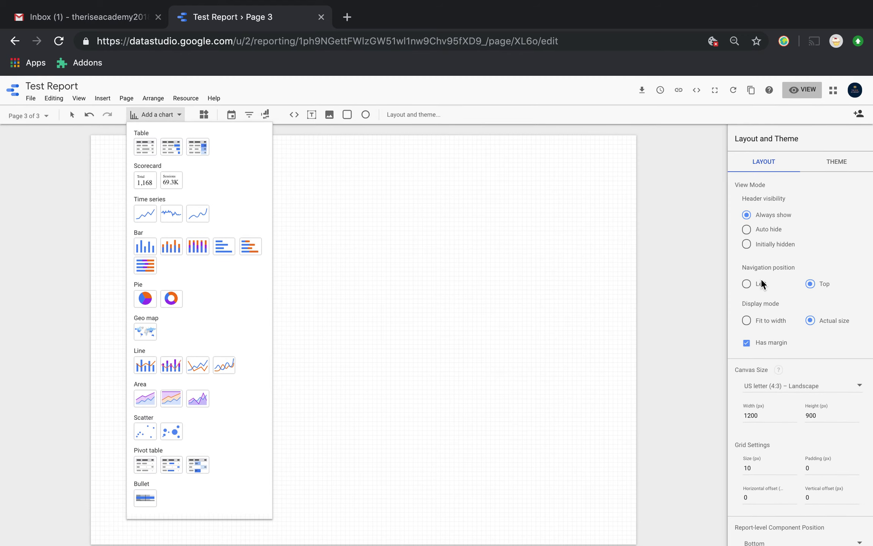
click(746, 288)
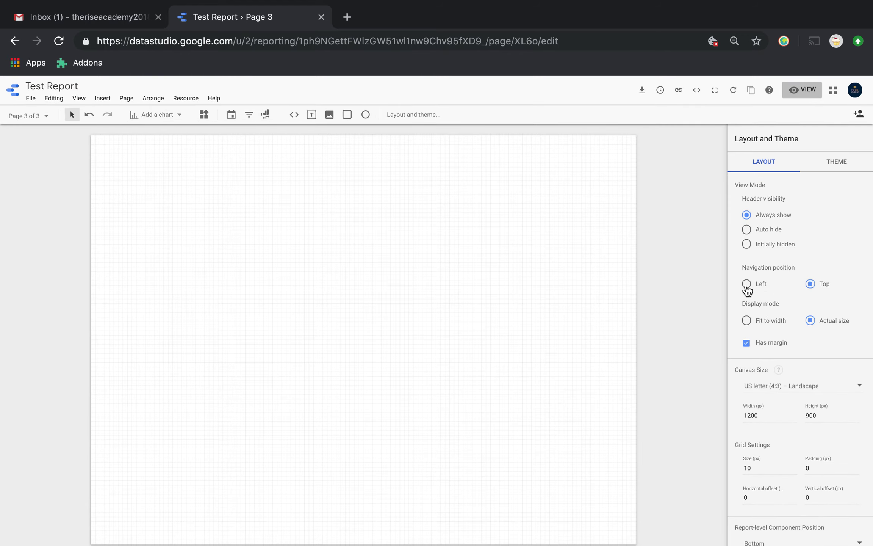
click(746, 289)
click(813, 96)
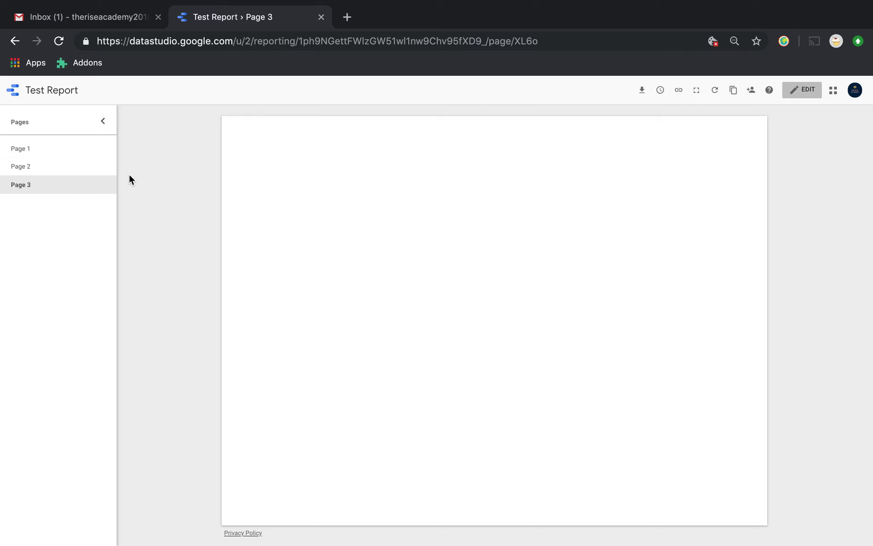
- Browse the report pages from the page navigation, starting at Page 1 and ending on Page 2
click(54, 152)
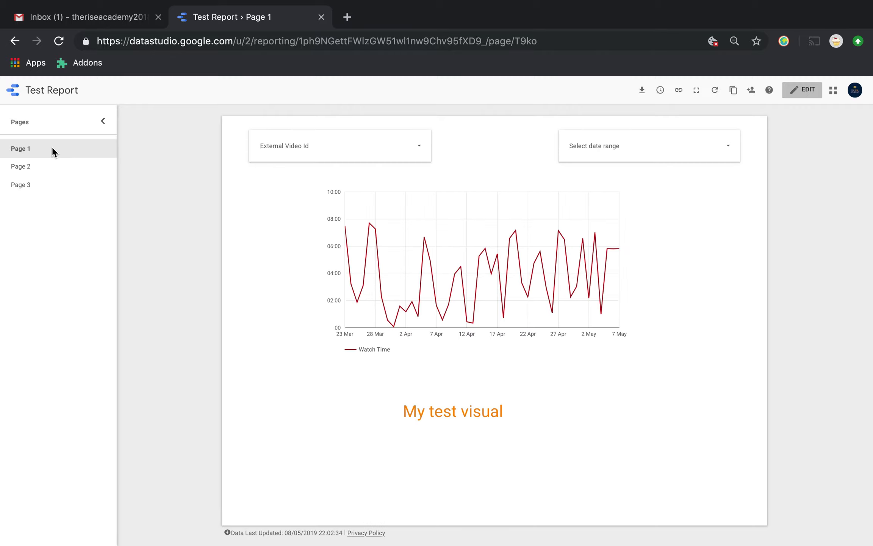
click(49, 184)
click(46, 172)
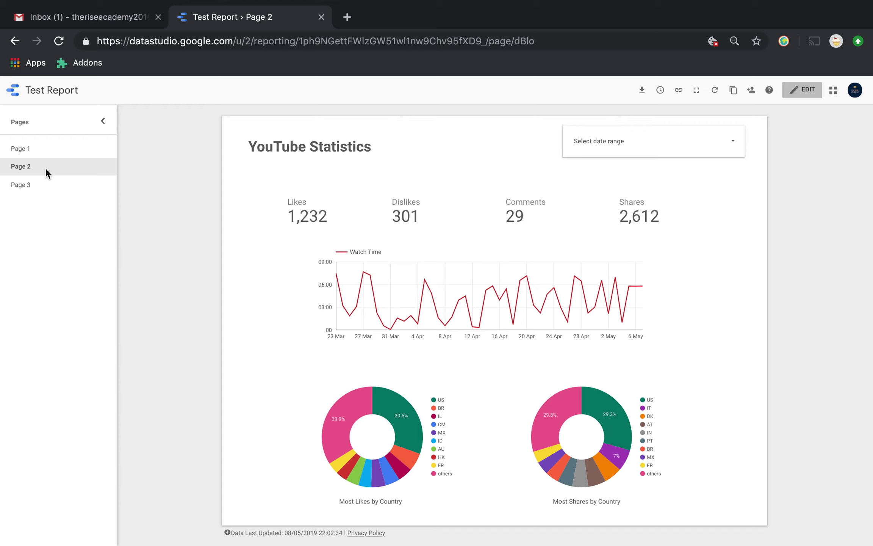
- Open Page 3 in edit mode and place a scorecard in the upper part of the blank page
click(41, 186)
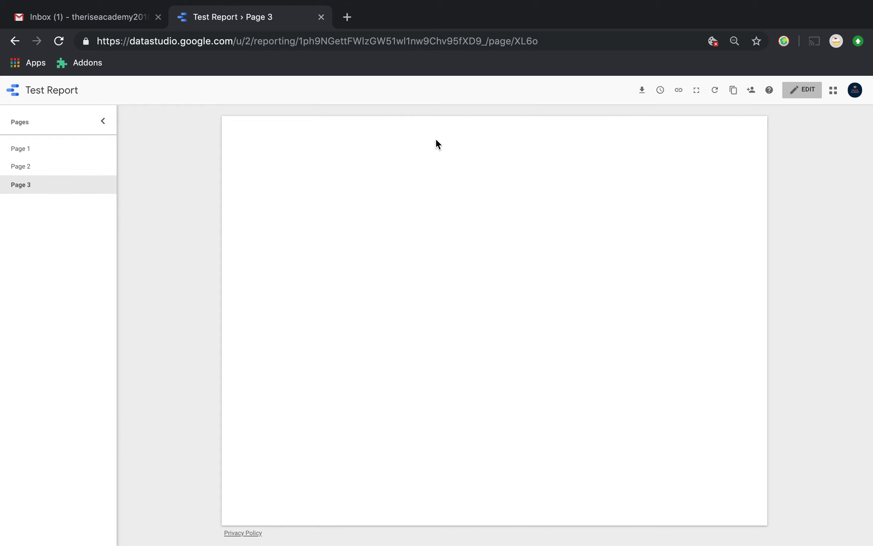
click(807, 90)
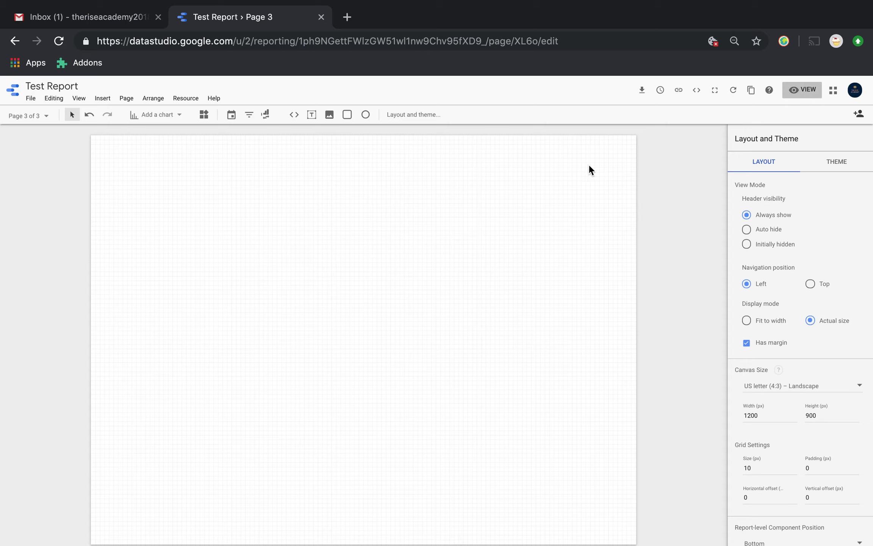
click(173, 114)
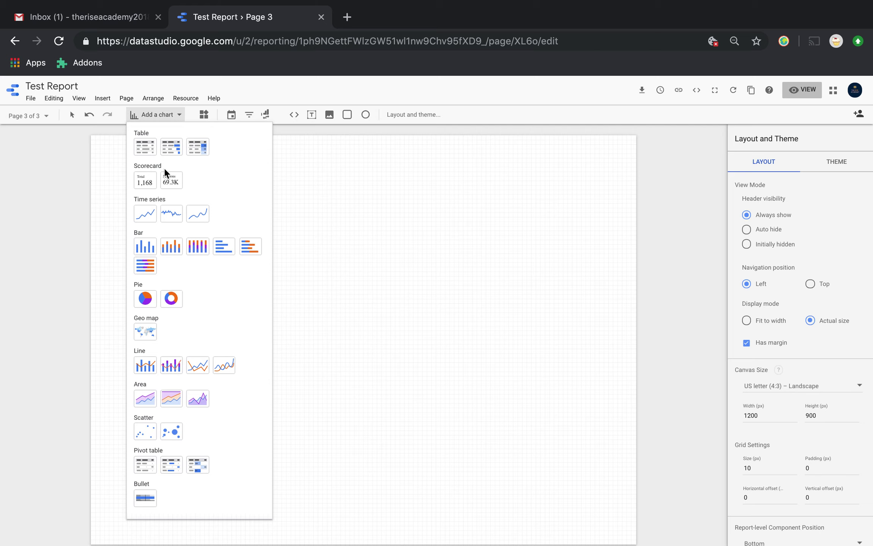
click(147, 188)
click(440, 220)
drag(413, 198, 263, 221)
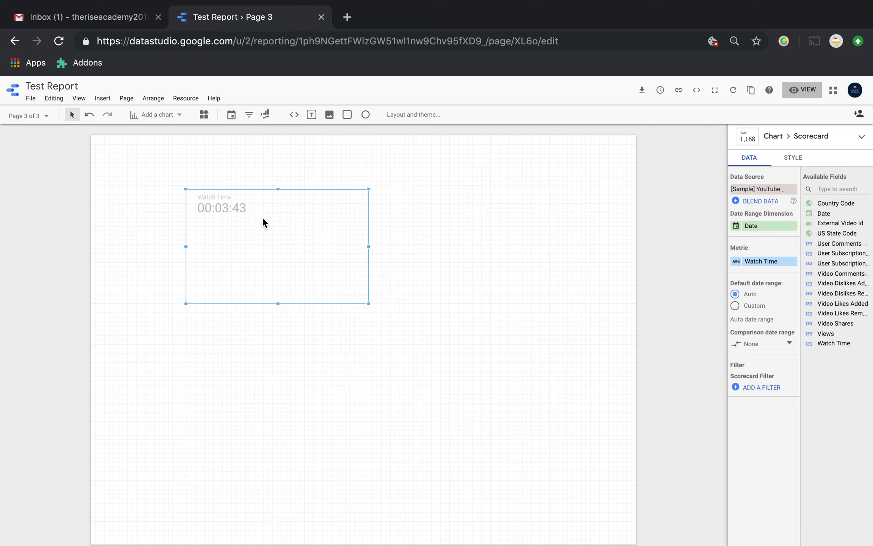
- Switch to view mode and look at Page 2's scorecards as a reference, then return to Page 3
click(802, 92)
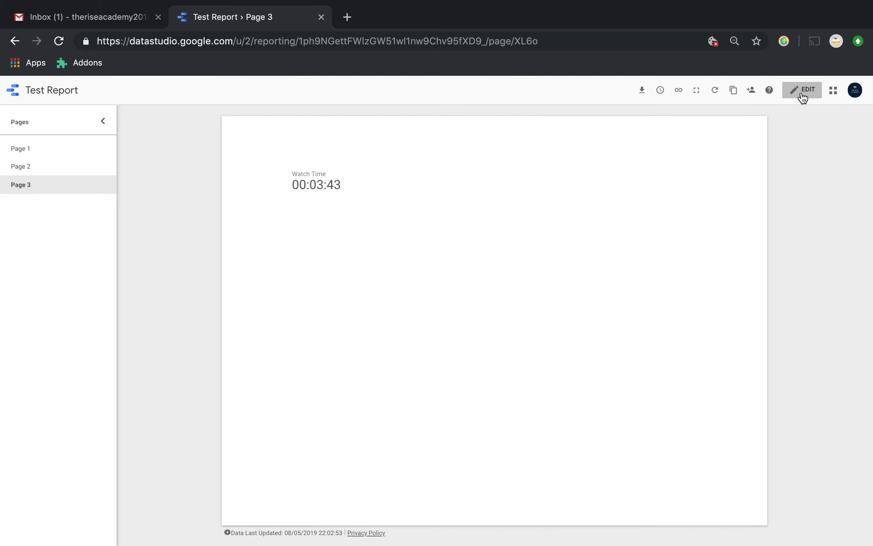
click(28, 167)
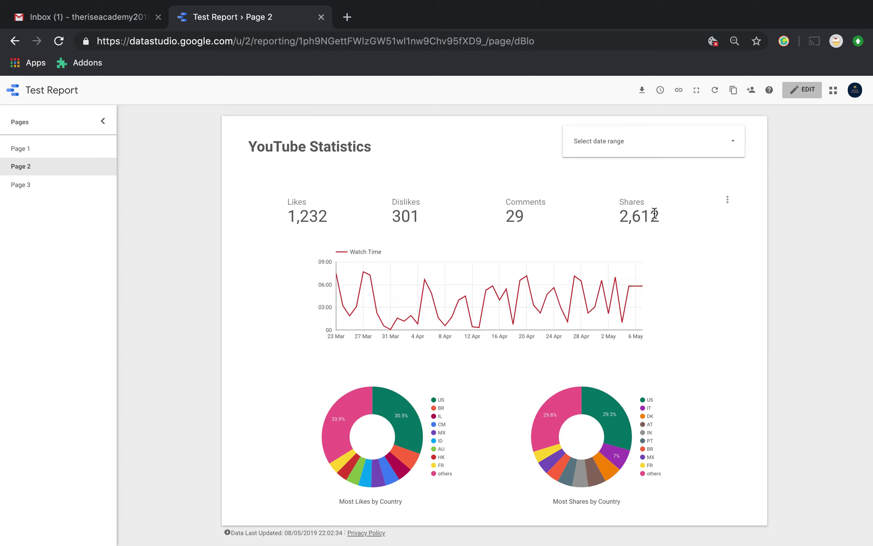
click(47, 193)
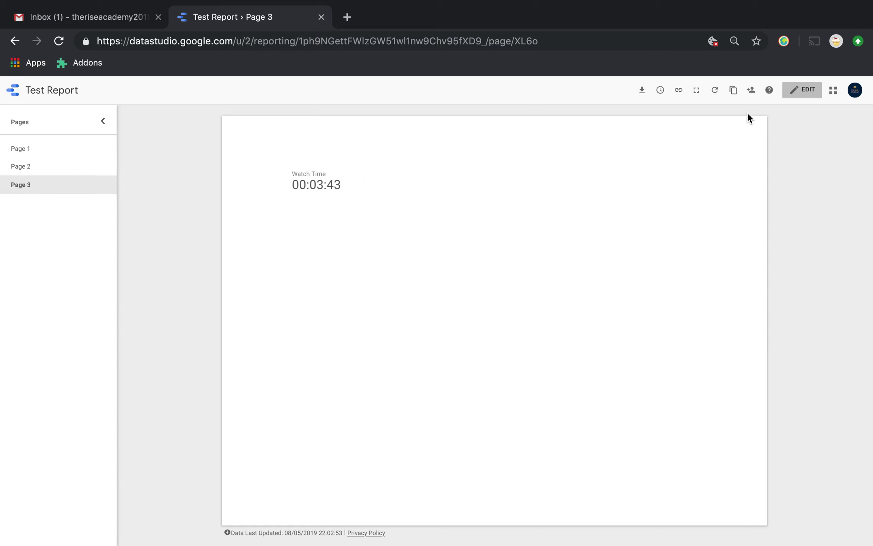
- Return to edit mode and set the Page 3 scorecard's metric to Video Likes Added
click(811, 90)
click(231, 194)
click(182, 115)
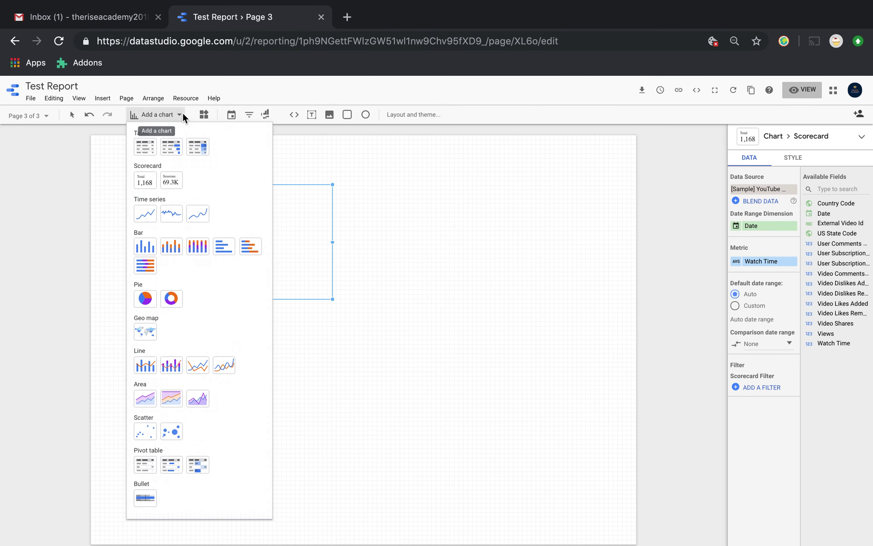
click(390, 220)
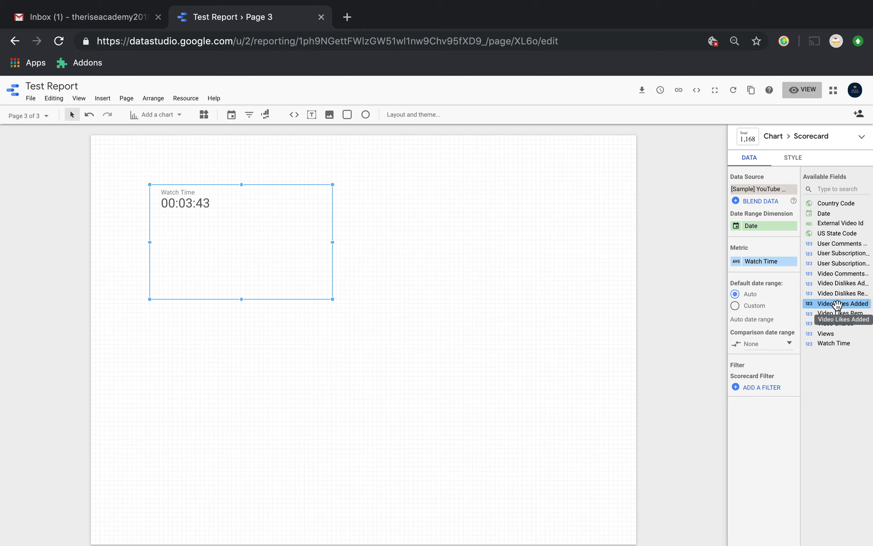
drag(837, 304, 777, 268)
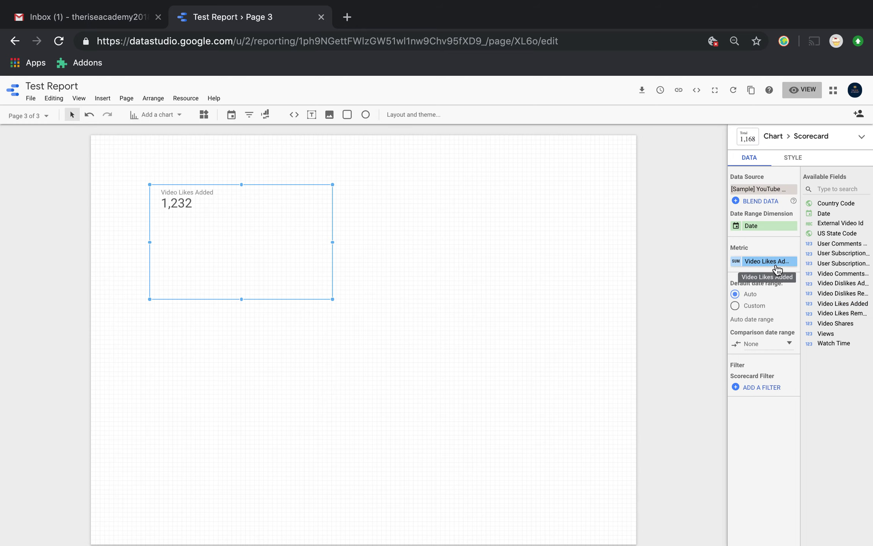
click(732, 261)
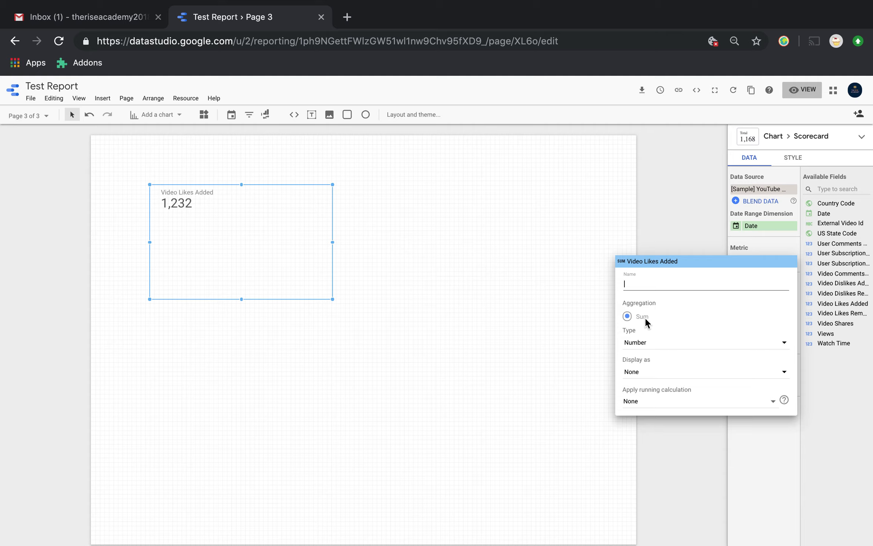
click(667, 193)
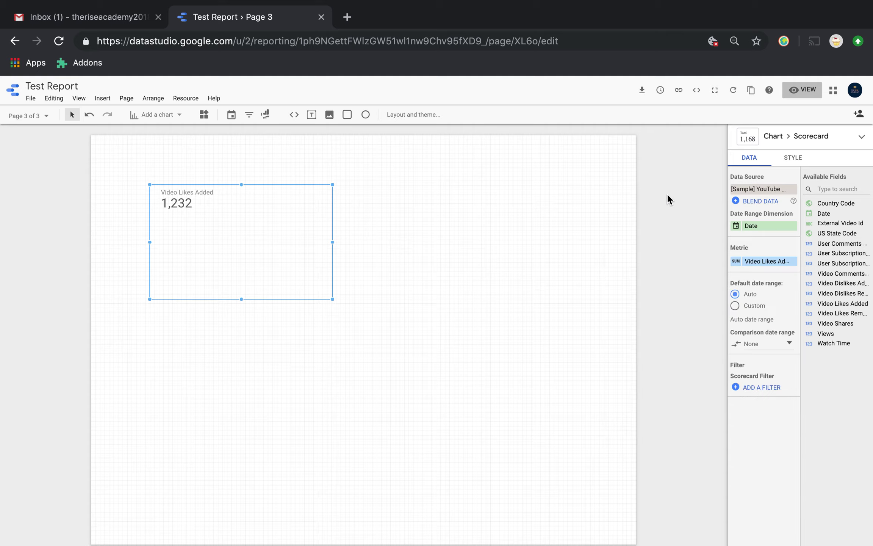
- Shrink the Video Likes Added scorecard and place a copy to its right with Video Dislikes Added as the metric
drag(244, 297, 242, 235)
drag(331, 208, 237, 242)
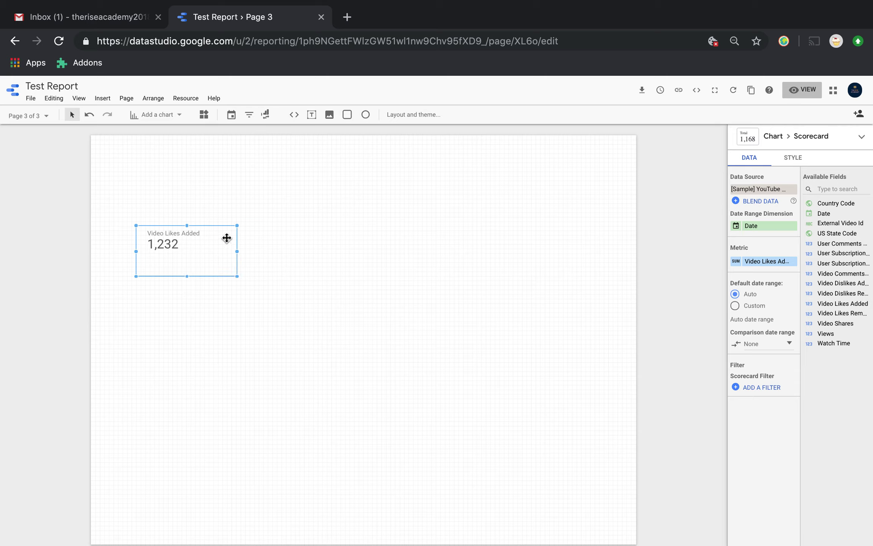
key(ctrl+c)
key(ctrl+v)
drag(226, 238, 319, 231)
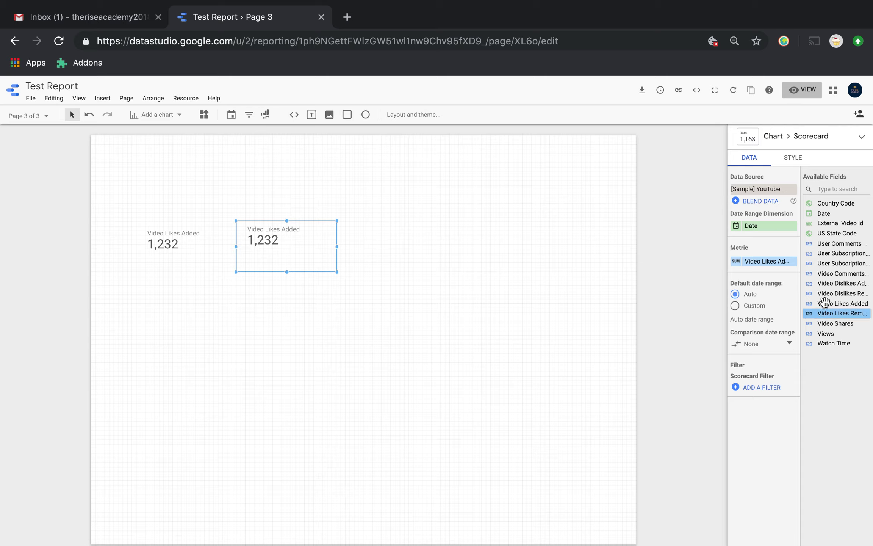
drag(834, 282, 763, 262)
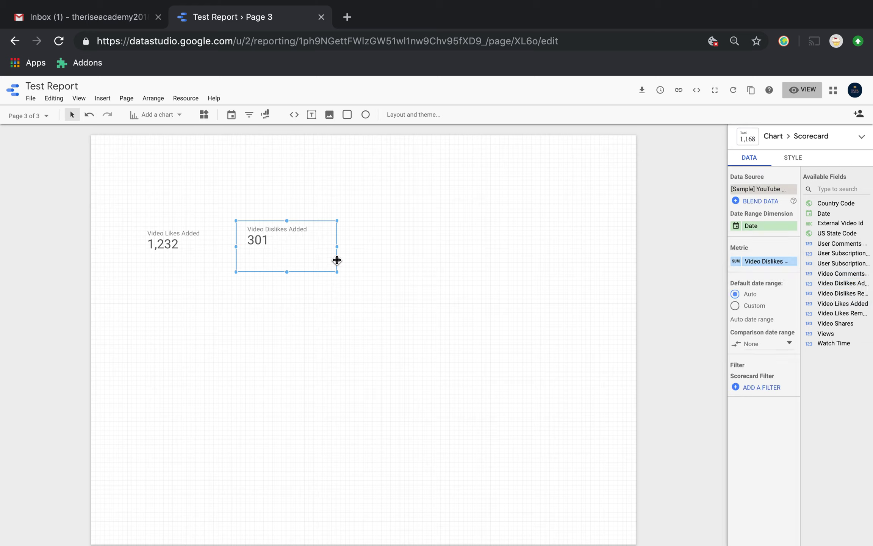
- Add two more scorecard copies along the row, using Video Shares and User Comments Added as their metrics
drag(337, 260, 406, 243)
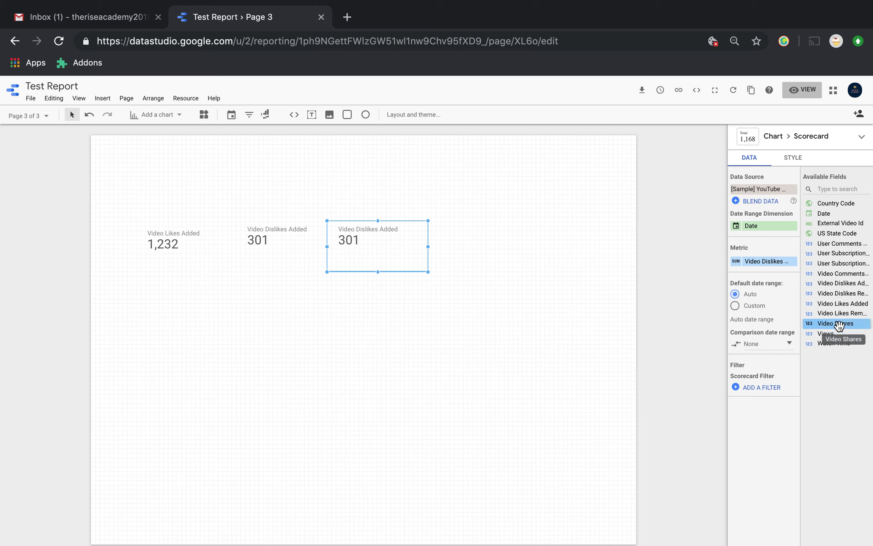
drag(838, 324, 765, 265)
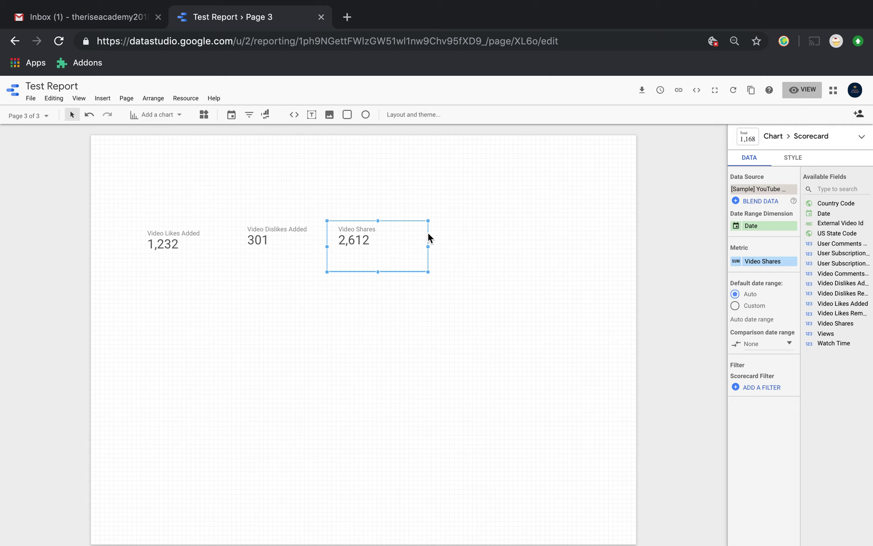
drag(418, 236, 487, 230)
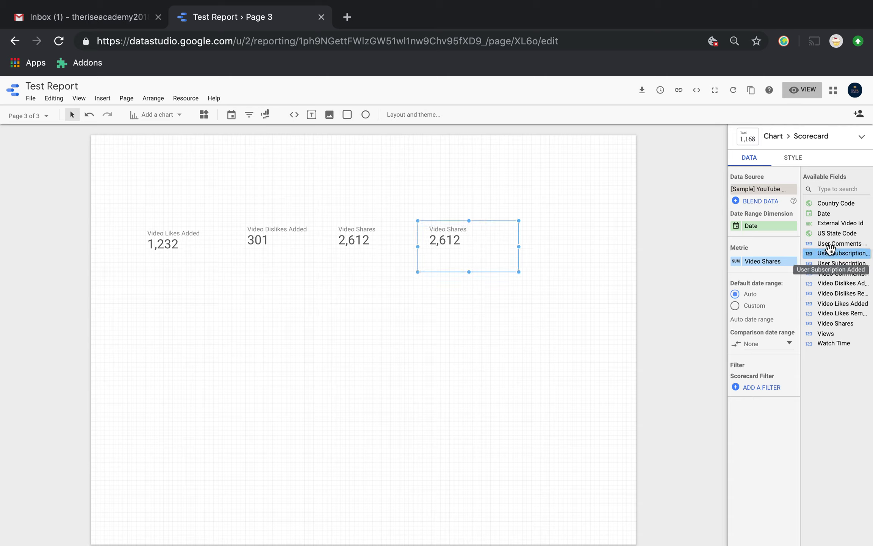
drag(829, 246, 757, 261)
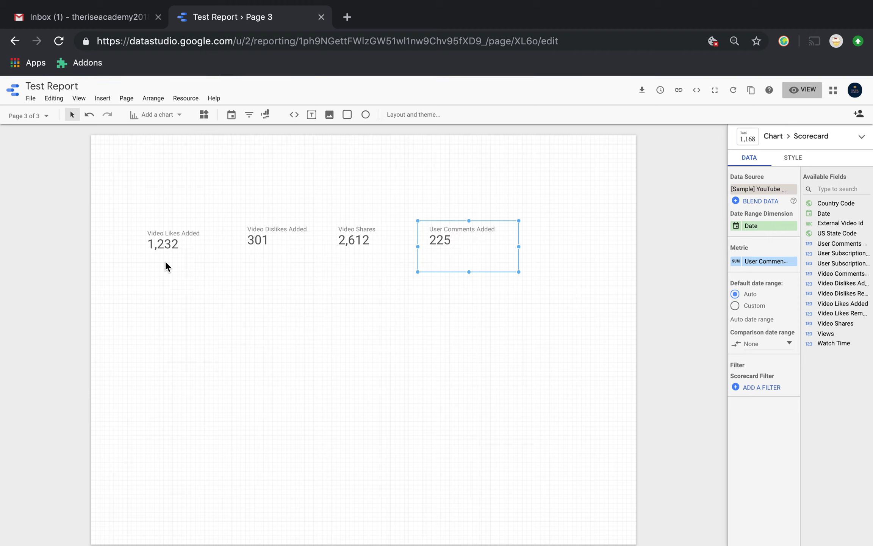
- Check which source field the Comments scorecard on Page 2 uses for its metric
click(42, 116)
click(54, 176)
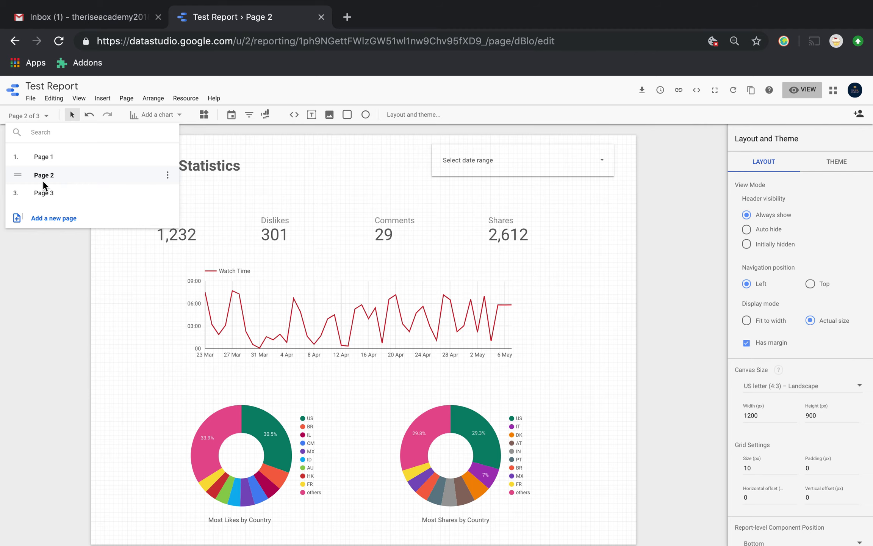
click(404, 225)
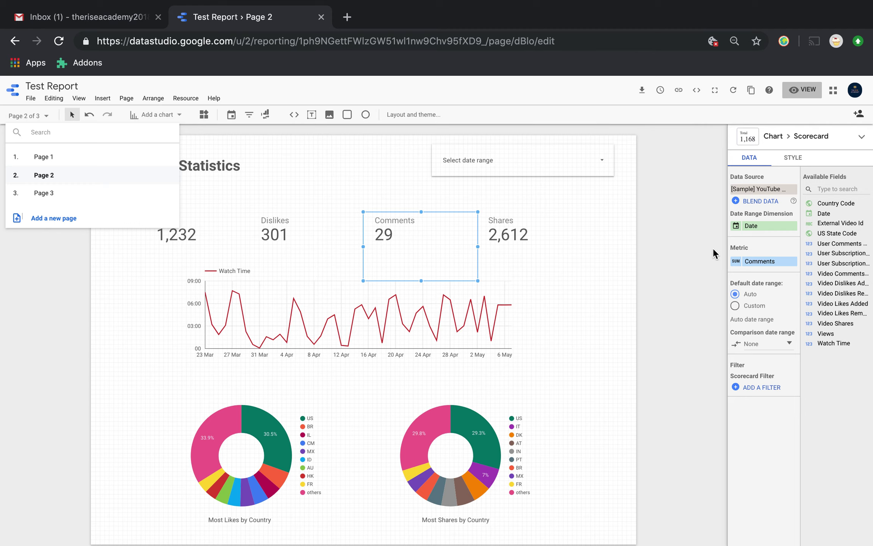
click(736, 262)
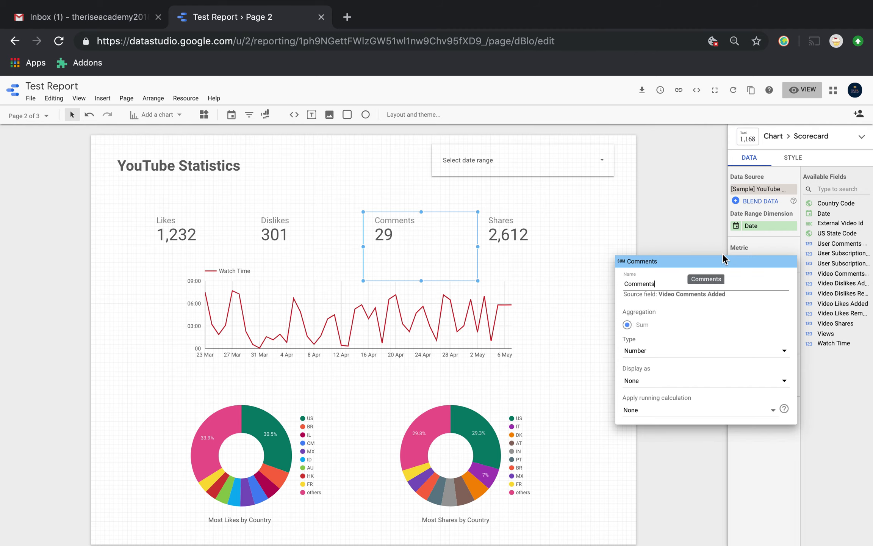
click(698, 231)
- Return to Page 3 and set the comments scorecard's metric to Video Comments Added
click(39, 116)
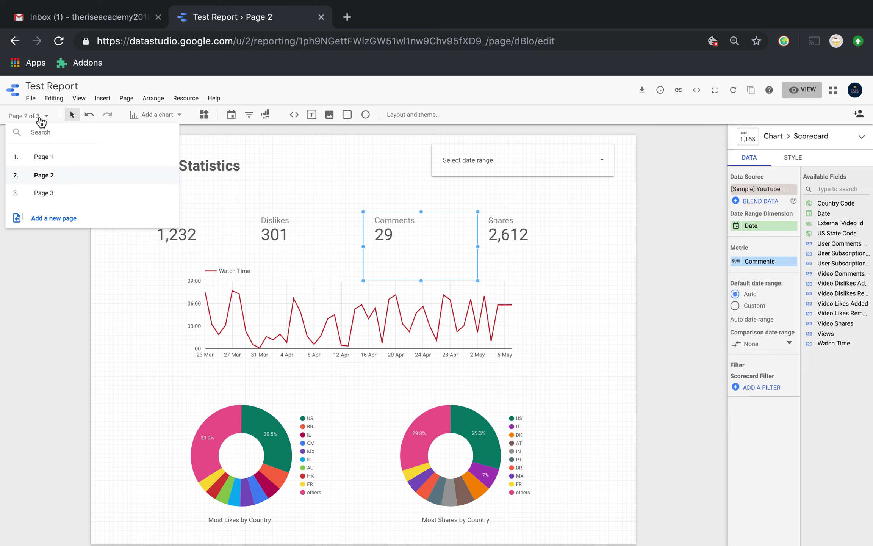
click(51, 193)
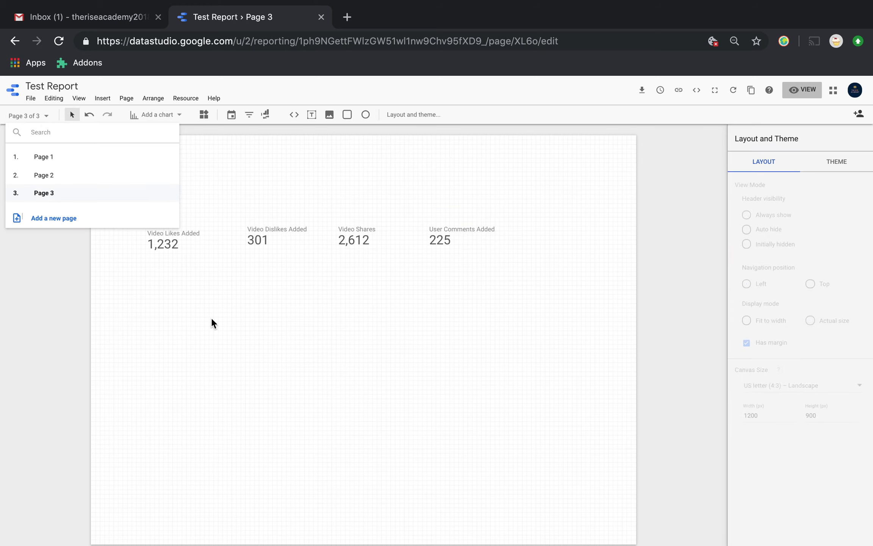
click(466, 235)
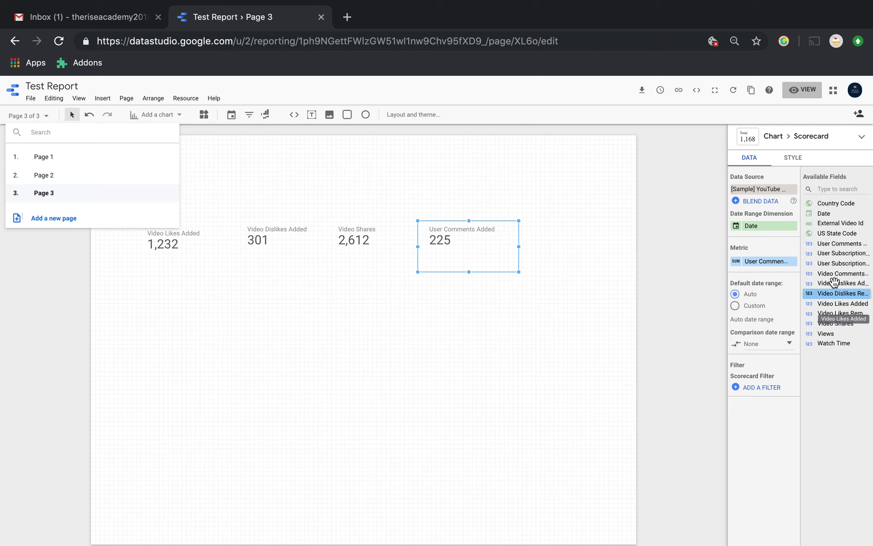
drag(832, 276, 759, 263)
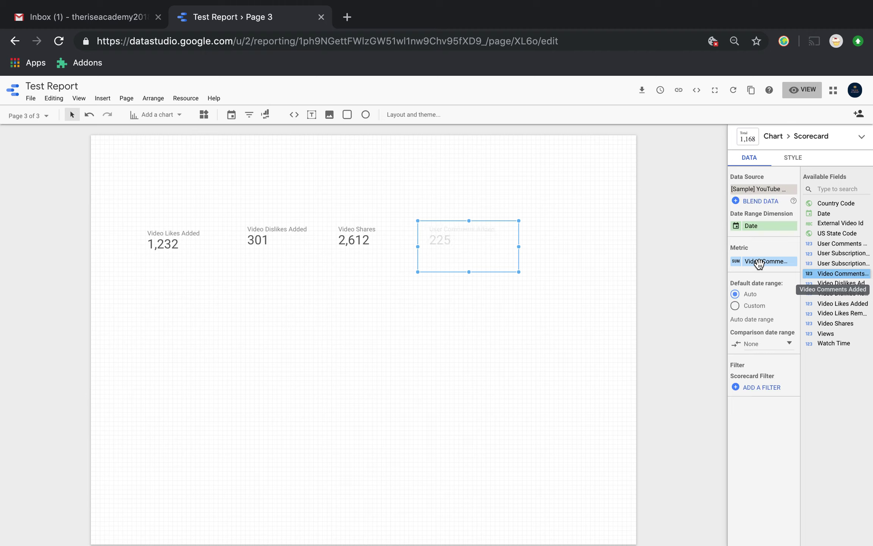
click(624, 314)
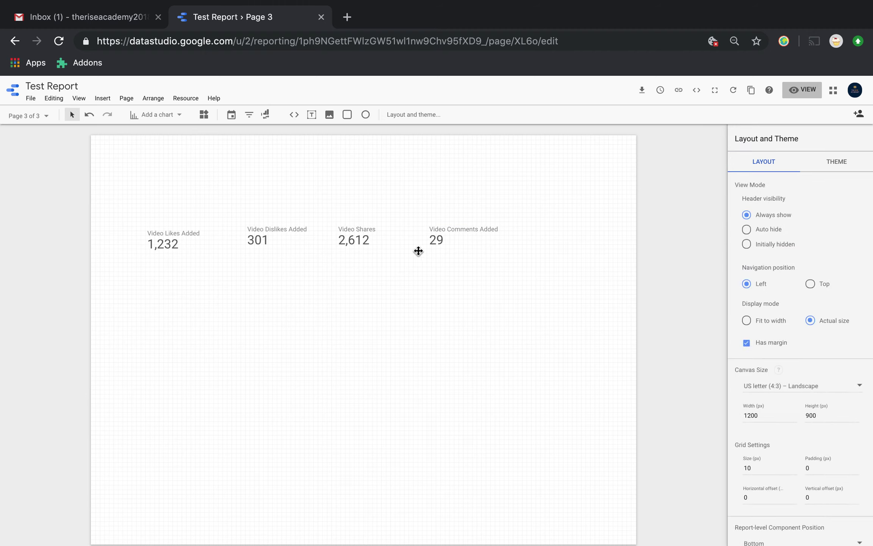
- Align the four Page 3 scorecards in one row, ordered Video Likes Added, Video Dislikes Added, Video Comments Added and Video Shares
click(280, 245)
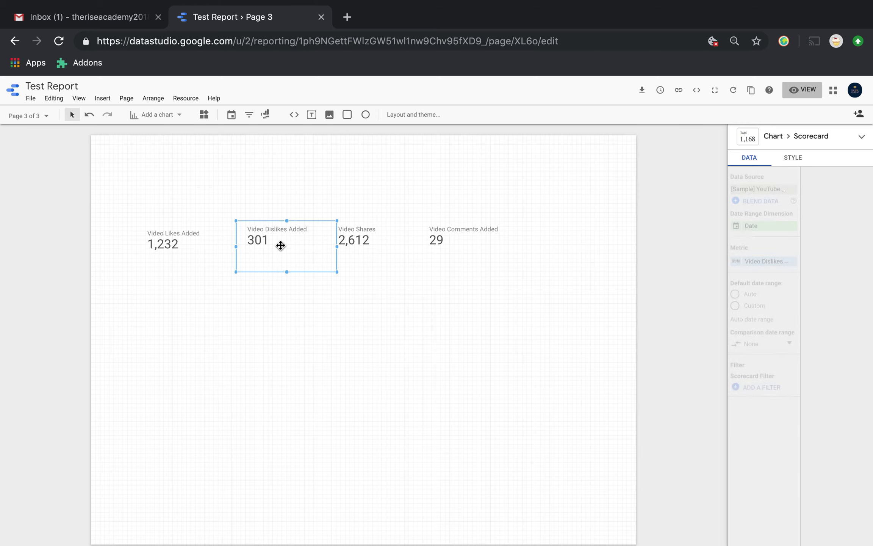
click(386, 239)
key(Down)
key(Down)
key(Down)
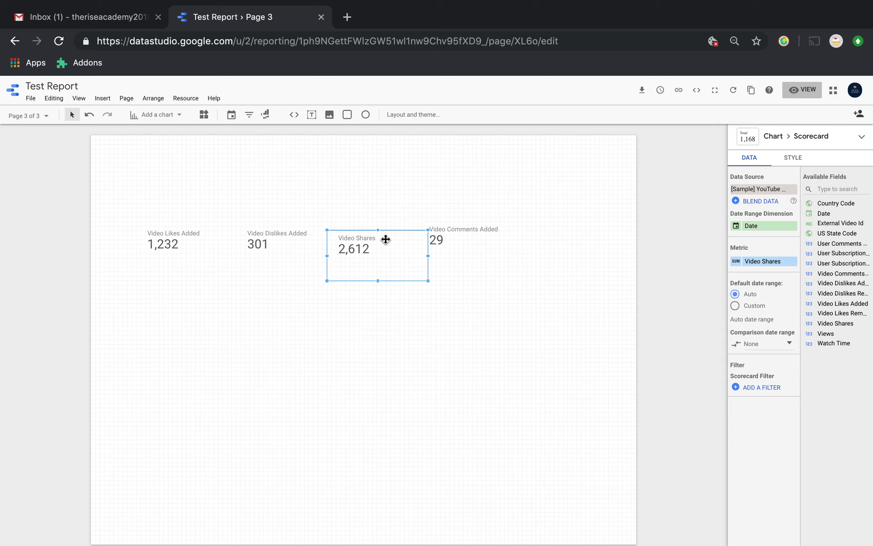
drag(385, 239, 563, 267)
click(460, 245)
drag(459, 244, 379, 252)
drag(550, 255, 507, 227)
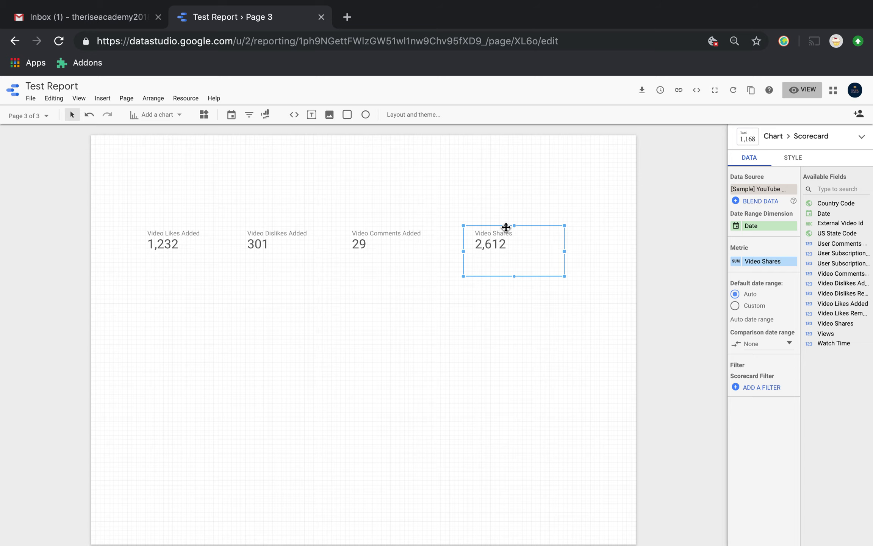
click(422, 312)
- Rename the Video Likes Added scorecard's metric to Likes
click(196, 243)
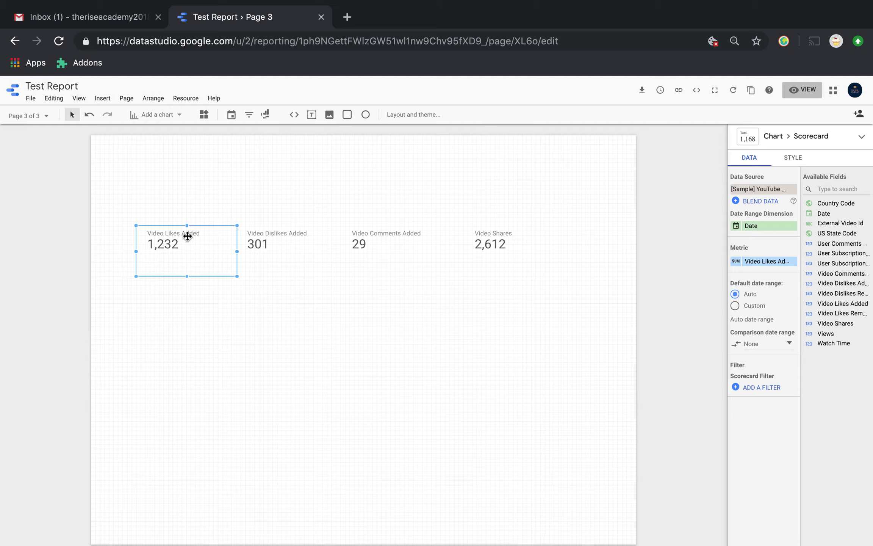
click(736, 261)
click(646, 289)
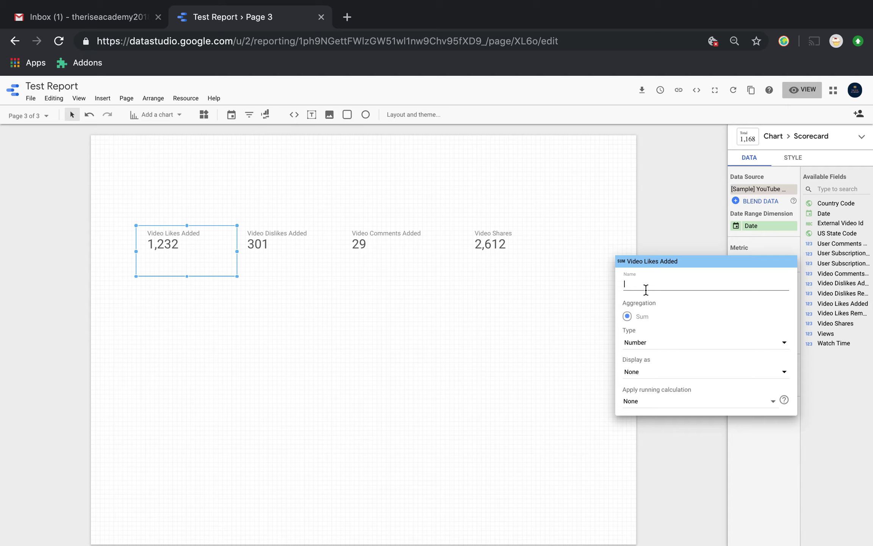
text(Likes)
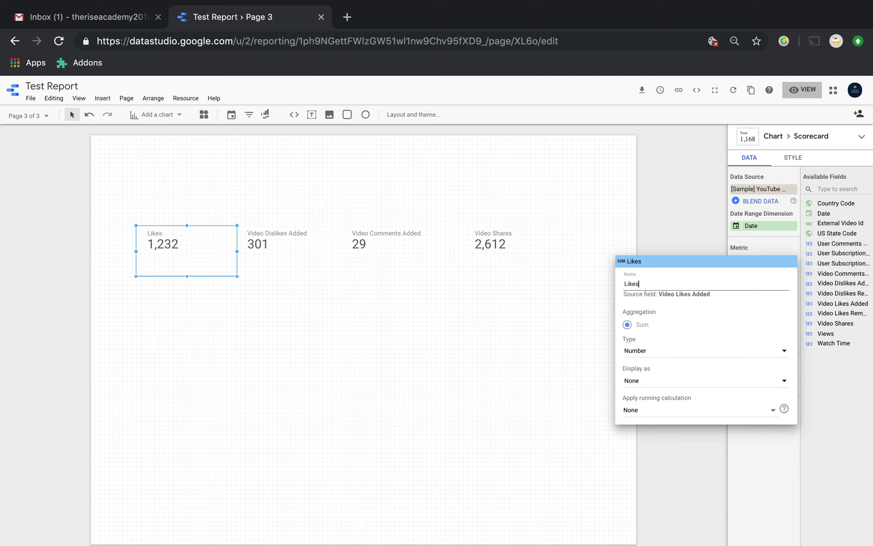
click(669, 238)
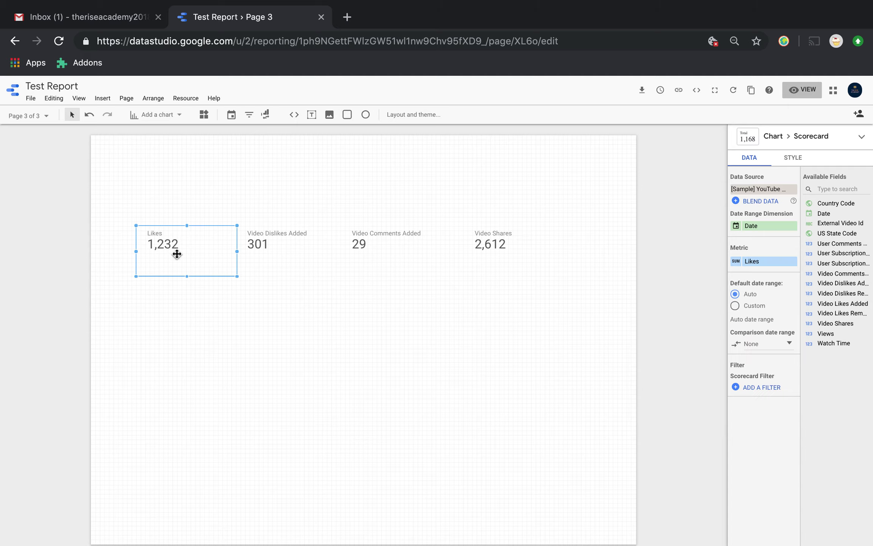
- Rename the Video Dislikes Added scorecard's metric to Dislikes
click(286, 250)
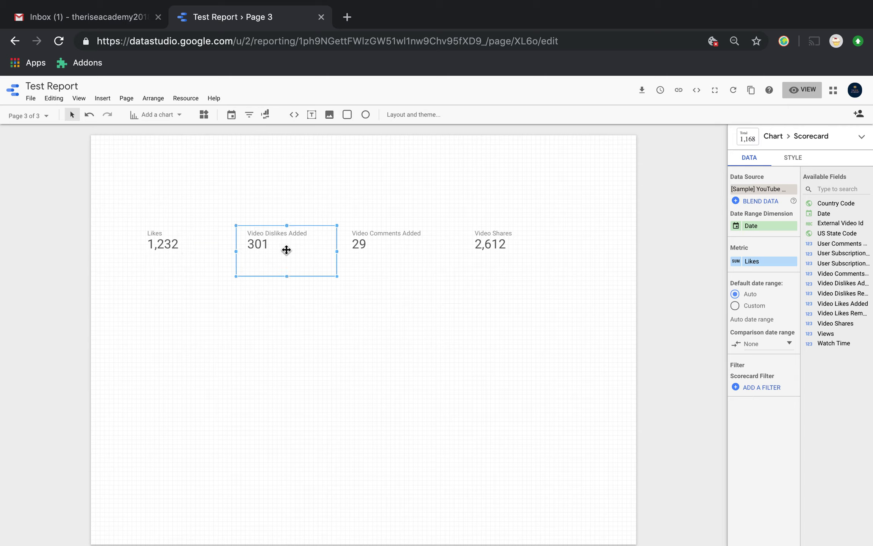
click(735, 265)
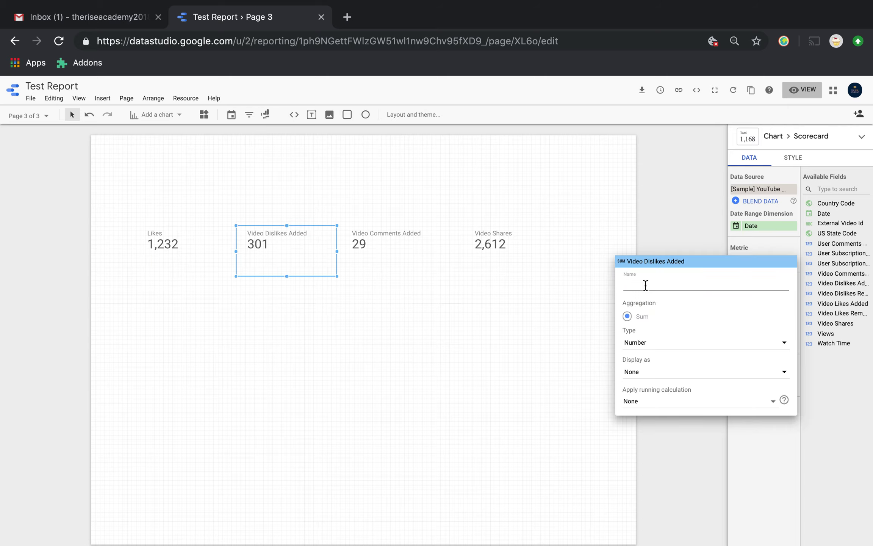
text(Dislikes)
click(664, 206)
- Rename the Video Comments Added scorecard's metric to Comments
click(398, 238)
click(796, 261)
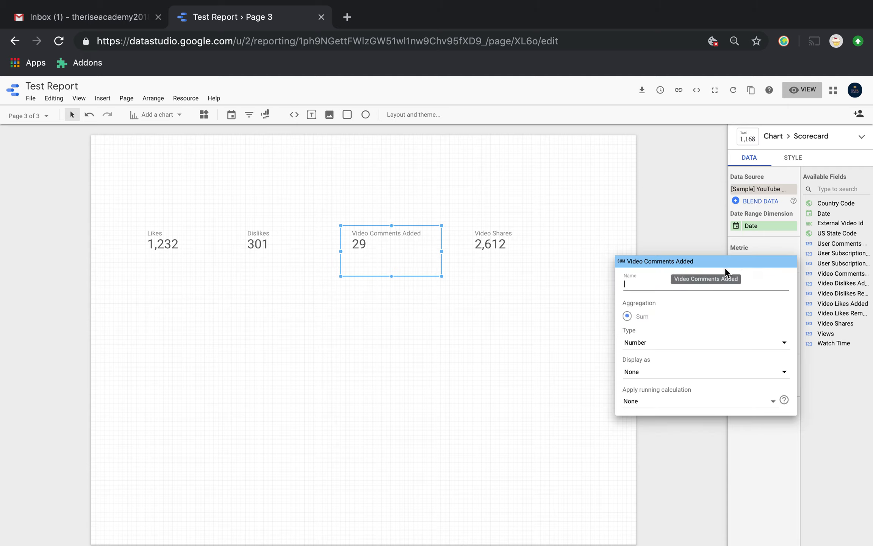
text(Comments)
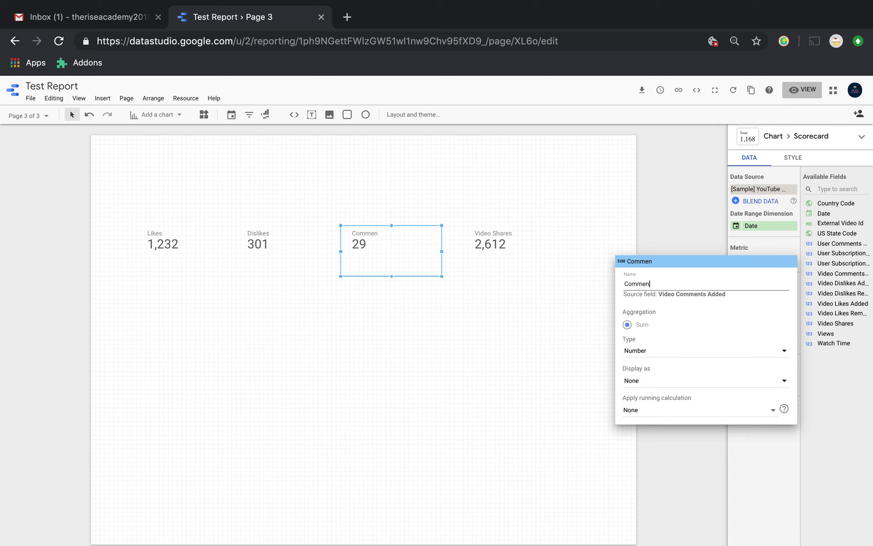
click(505, 245)
- Rename the Video Shares scorecard's metric to Shares and deselect the scorecard
click(489, 238)
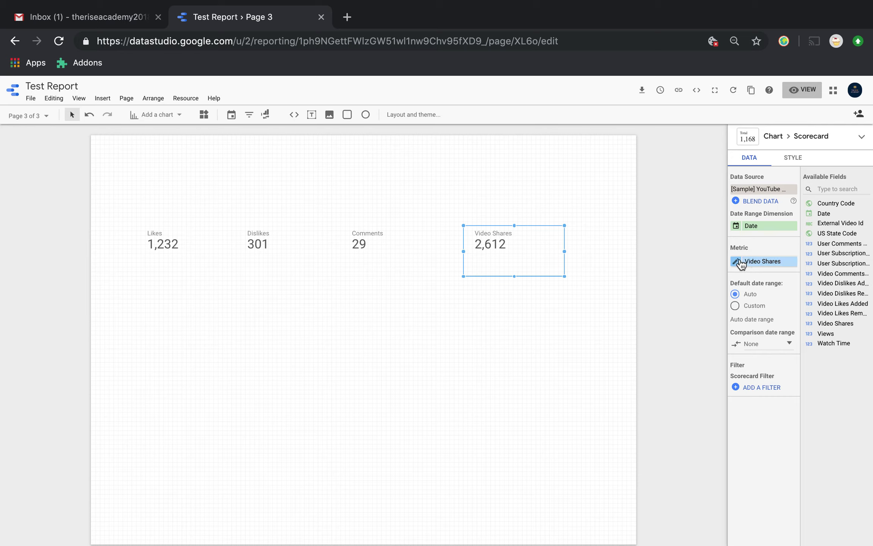
click(741, 262)
triple_click(665, 284)
key(BackSpace)
text(Shares)
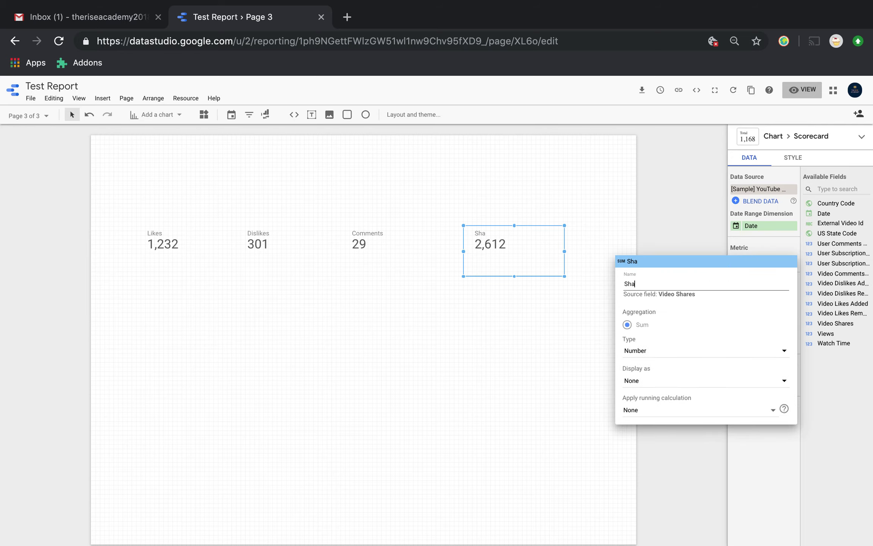
click(670, 227)
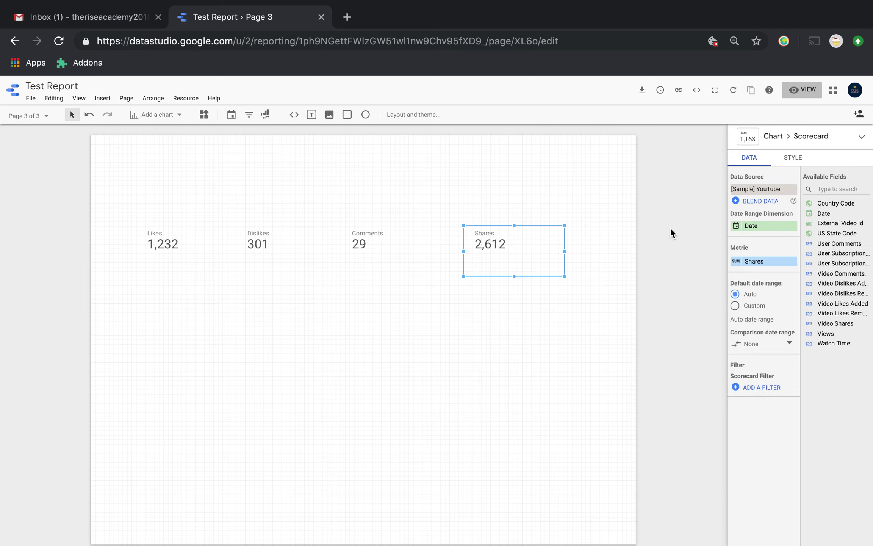
click(595, 292)
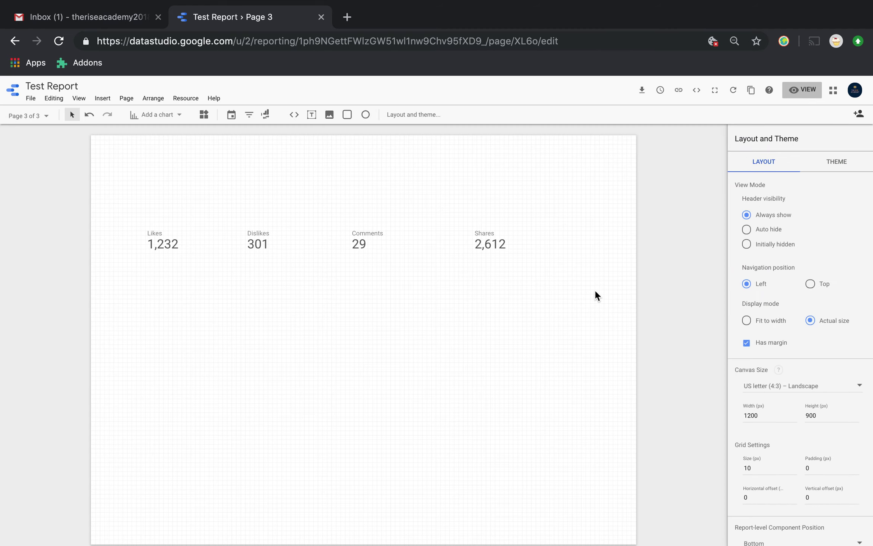
- Check the Likes scorecard's metric settings and the fields that can be chosen for it
click(189, 241)
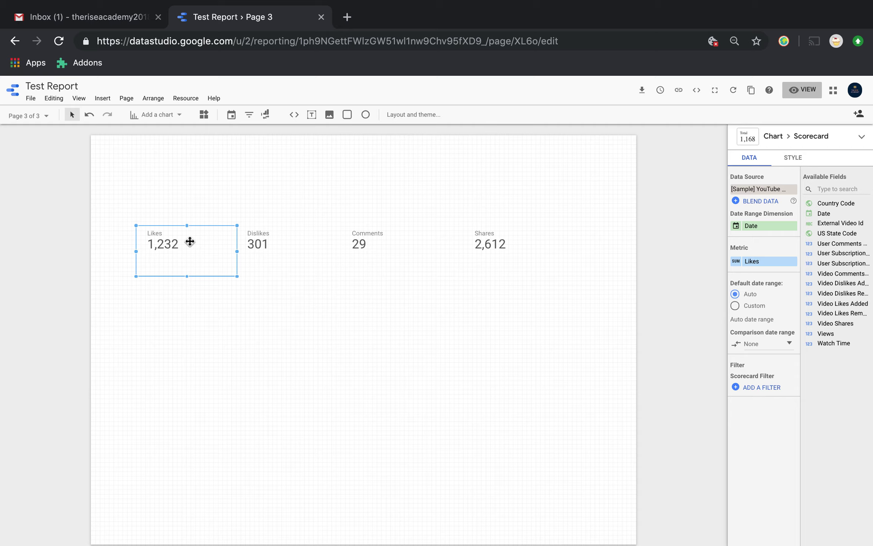
click(736, 261)
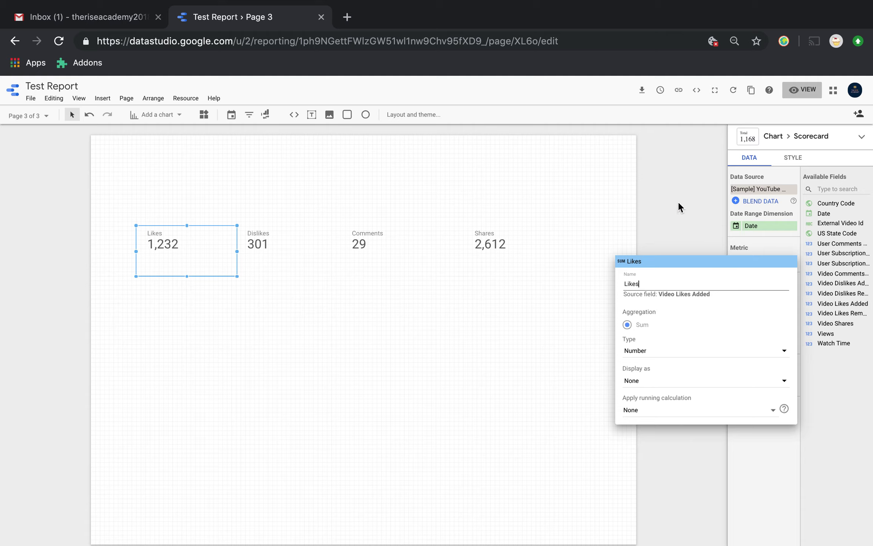
click(676, 217)
click(760, 262)
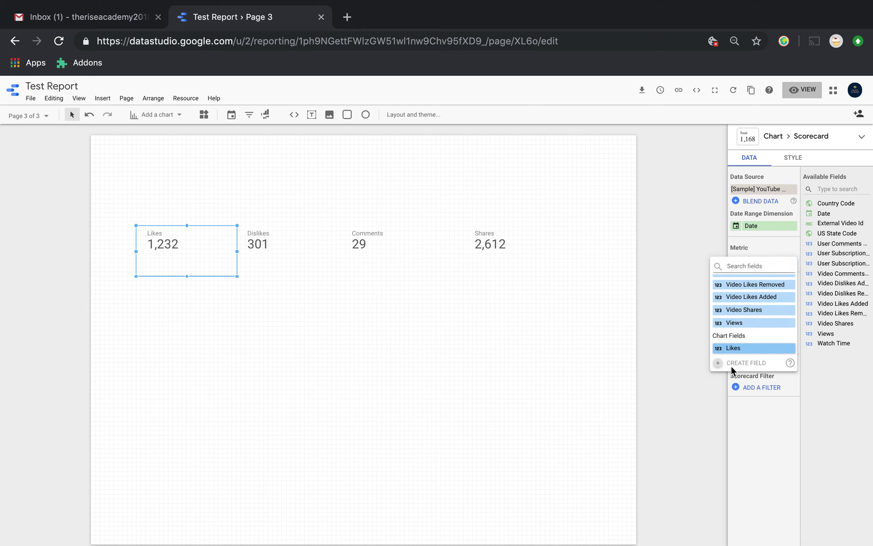
click(689, 346)
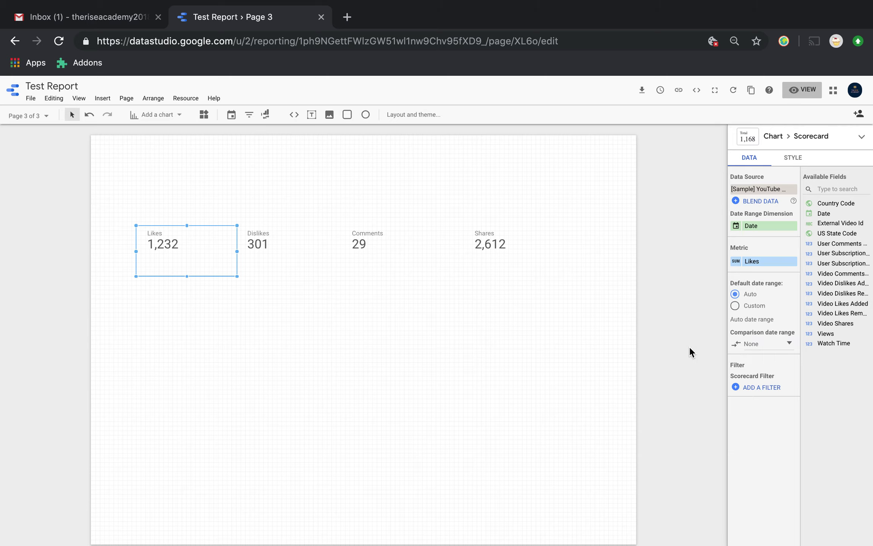
- Shift the Dislikes, Comments and Likes scorecards to the right to space the four-scorecard row more evenly
click(277, 246)
drag(274, 246, 277, 246)
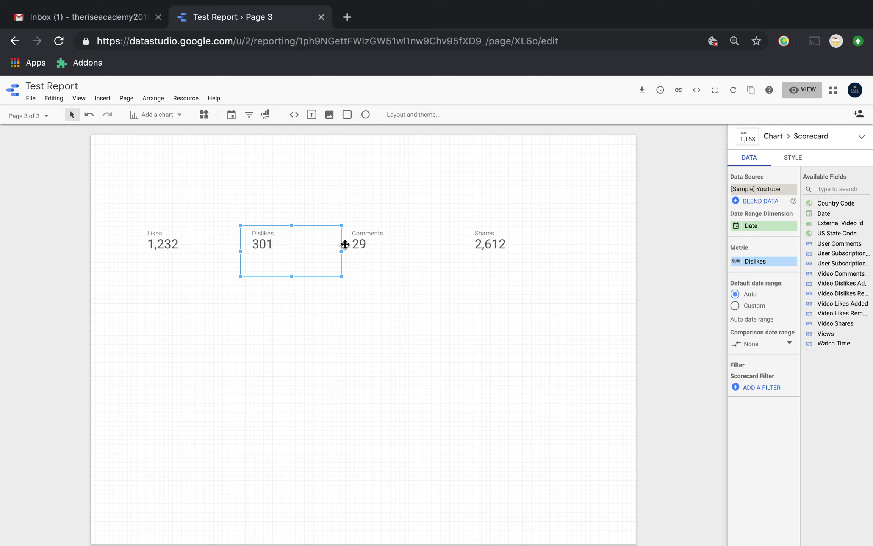
click(384, 243)
drag(383, 243, 386, 243)
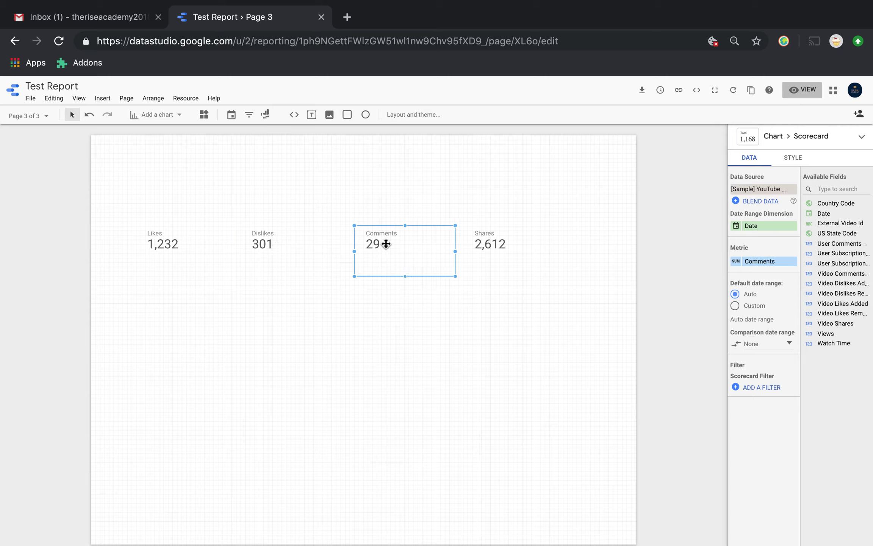
click(281, 236)
drag(281, 236, 290, 236)
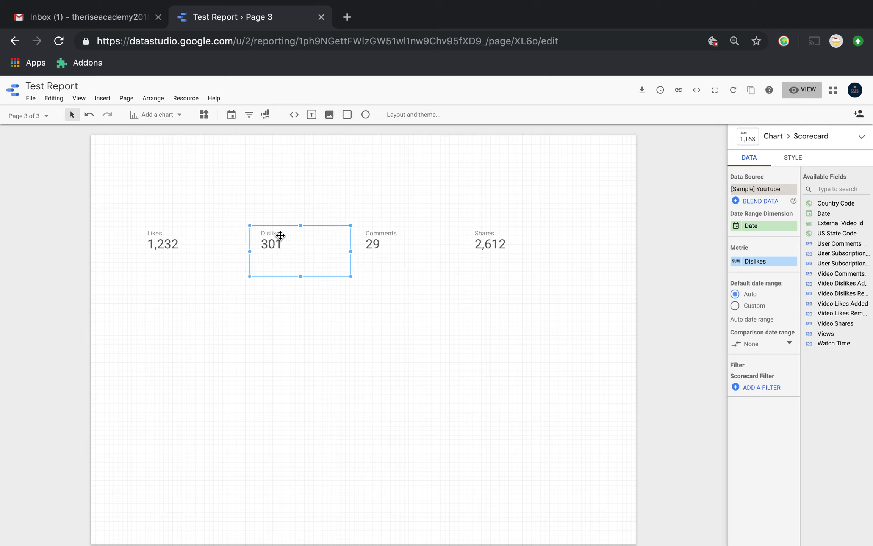
click(170, 235)
key(Right)
key(Right)
key(Right)
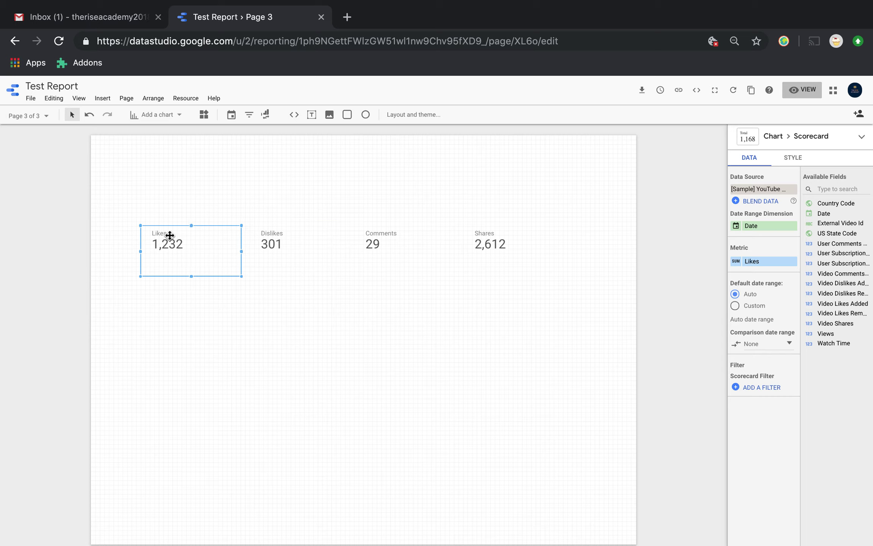
click(494, 296)
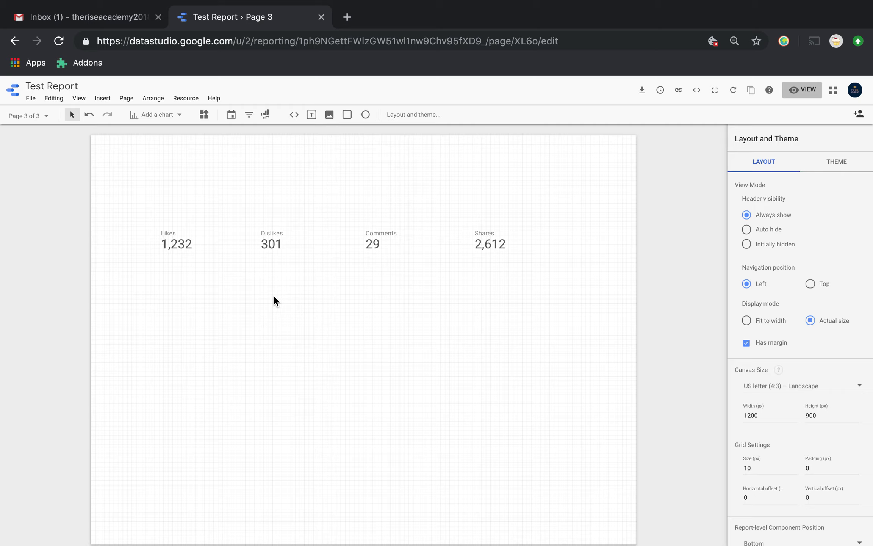
- Add a date range control to Page 3 and place it above the Comments and Shares scorecards, near the page's upper-right corner
click(231, 115)
drag(471, 173, 520, 157)
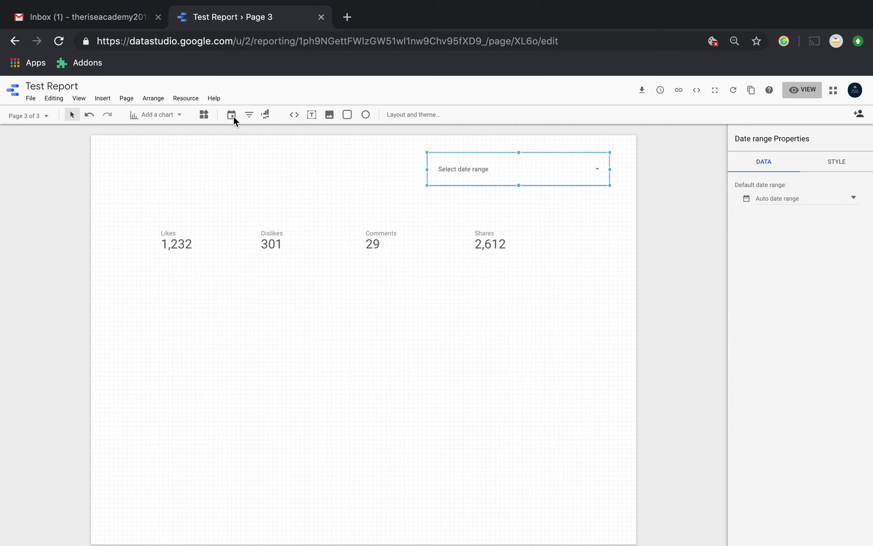
- Review the data settings of the Likes, Dislikes, Comments and Shares scorecards one after another
click(178, 250)
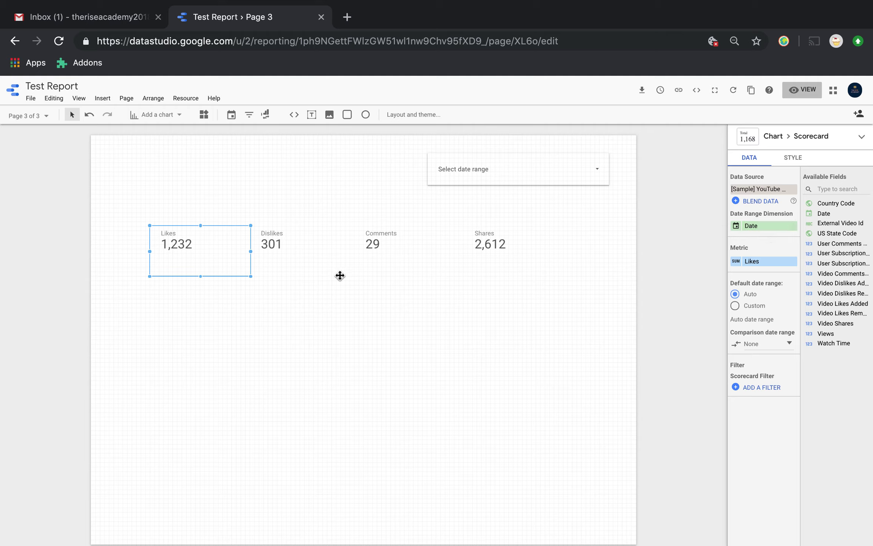
click(350, 257)
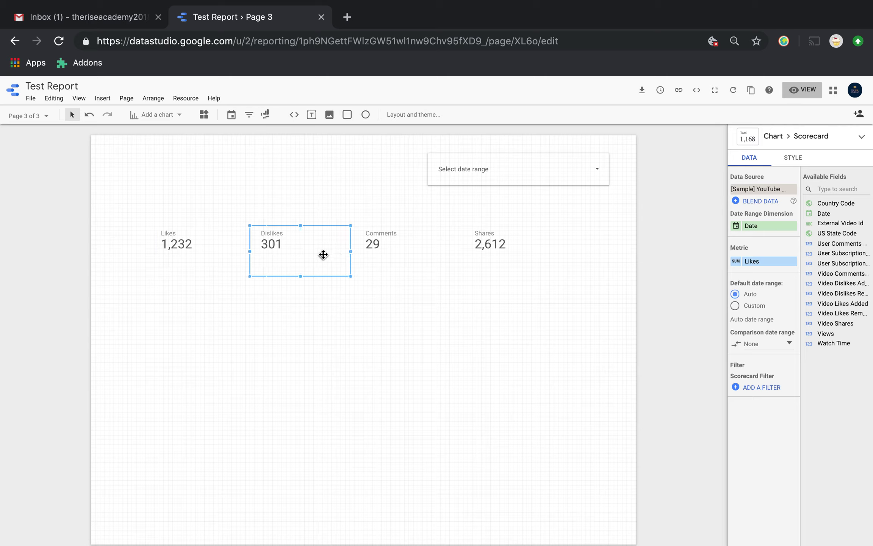
click(385, 257)
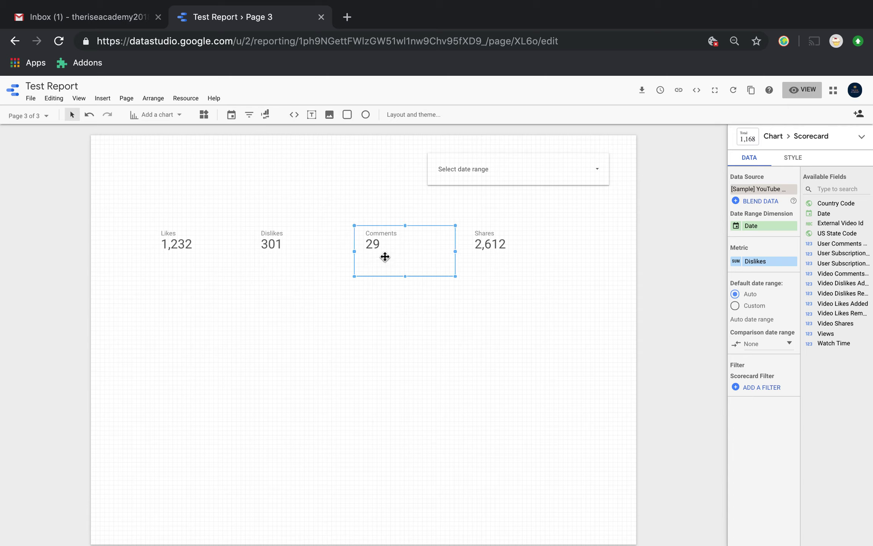
click(486, 249)
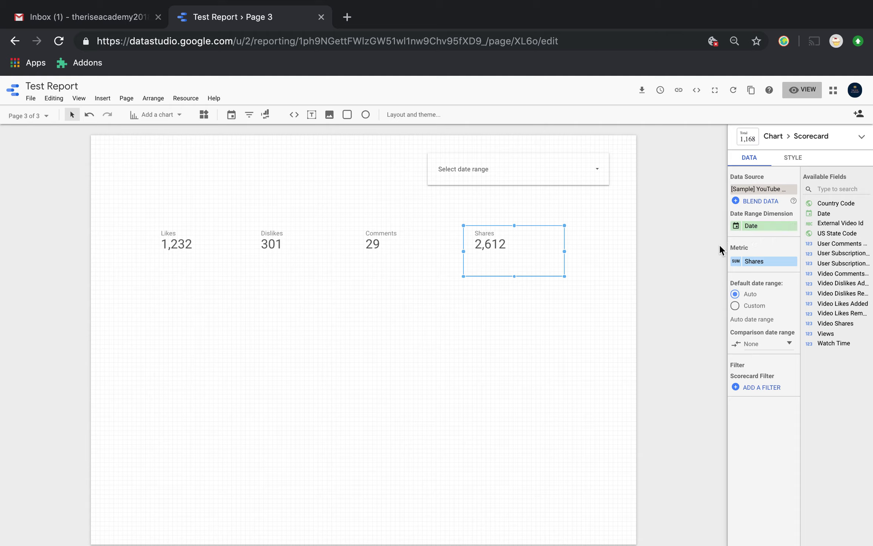
click(568, 196)
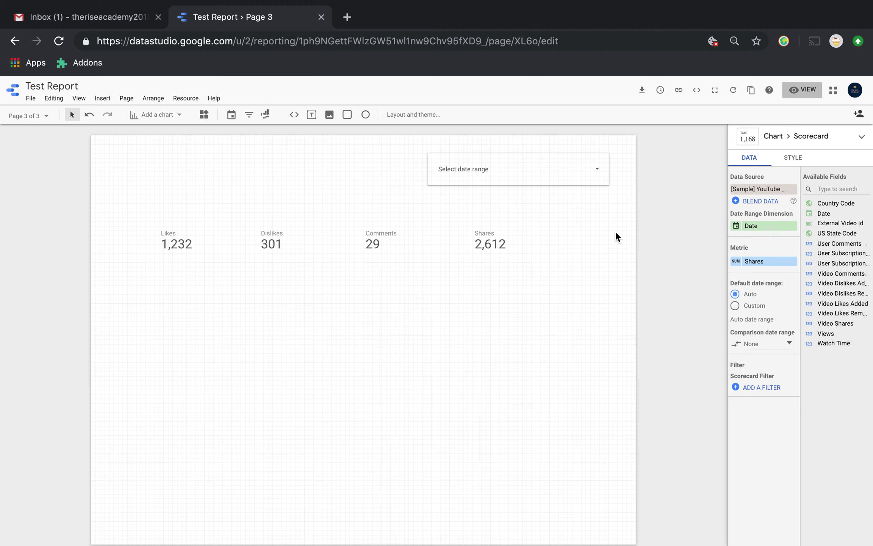
- Look at the chart layout on Page 2 for reference and return to Page 3
click(45, 115)
click(47, 175)
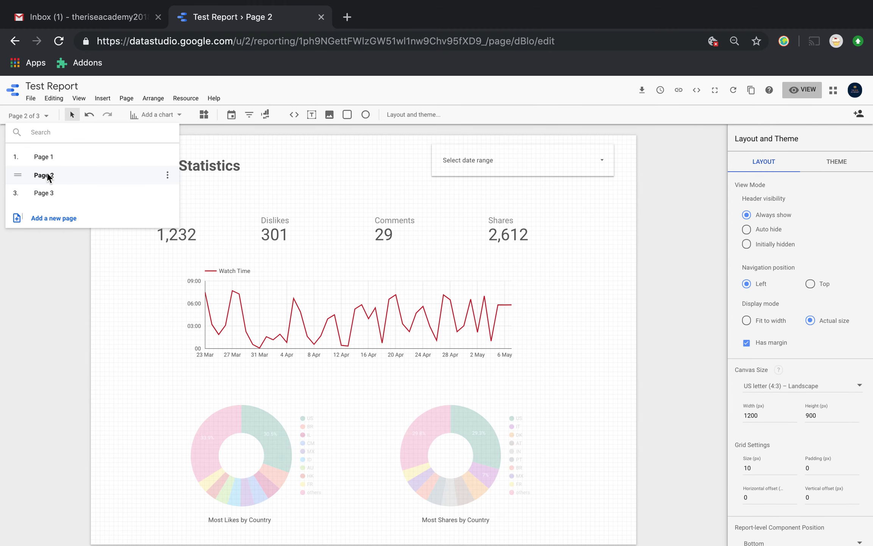
click(46, 197)
click(224, 335)
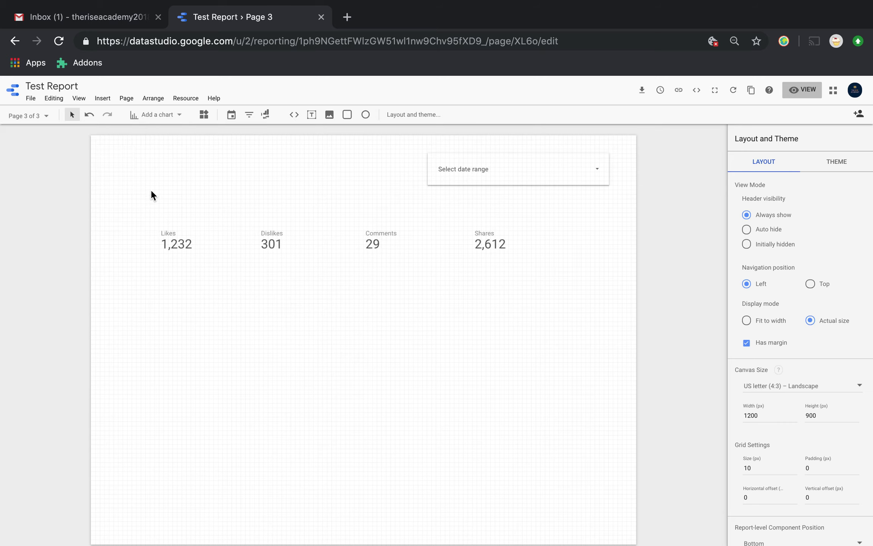
- Add a time series chart of Watch Time below the scorecards, widened to span the row and centred beneath it
click(170, 118)
click(143, 215)
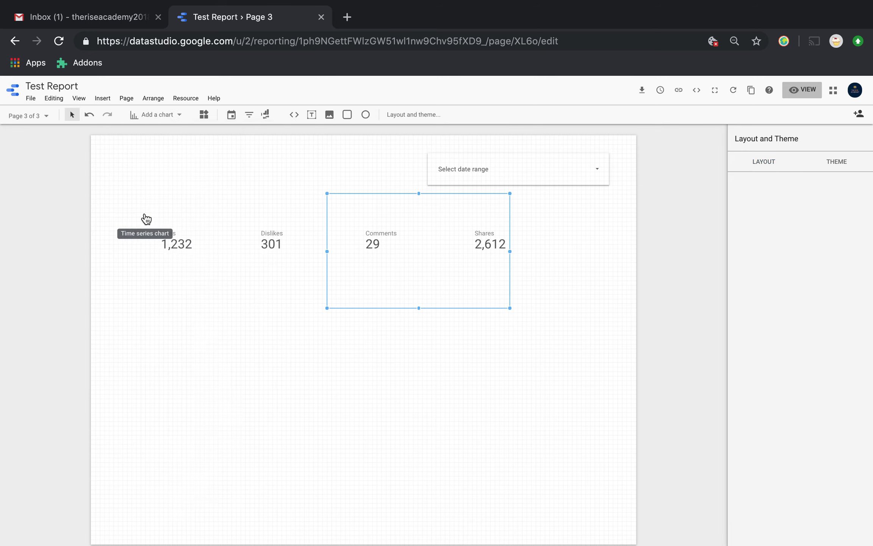
drag(427, 205, 363, 288)
drag(446, 338, 560, 338)
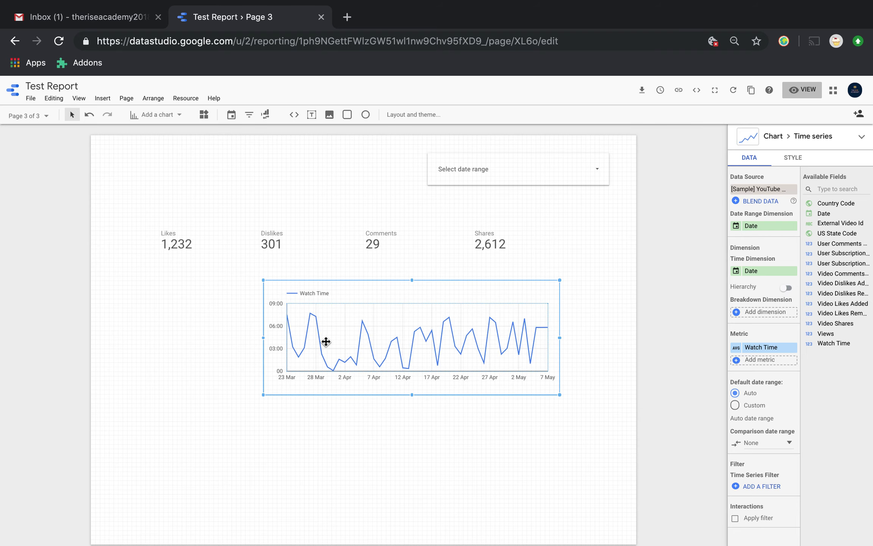
drag(263, 338, 177, 337)
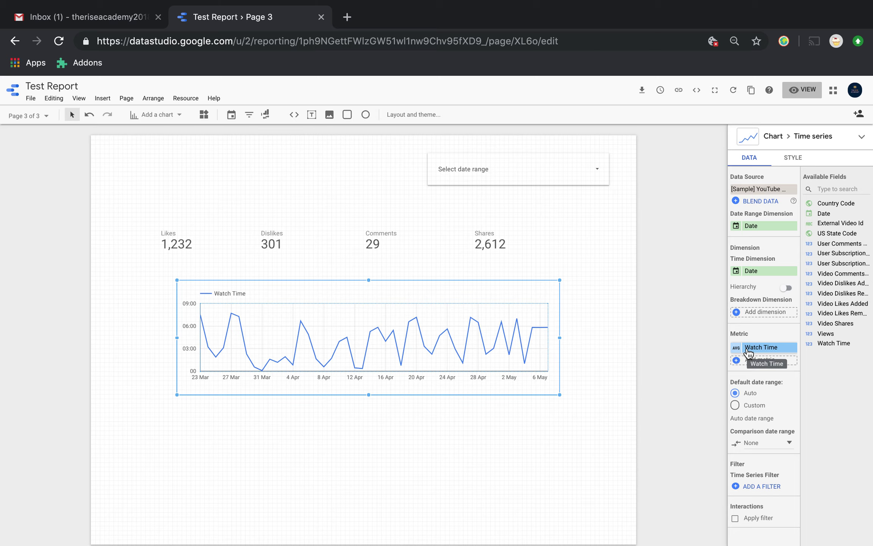
mouse_move(452, 298)
mouse_down()
mouse_move(435, 299)
mouse_move(449, 298)
mouse_up()
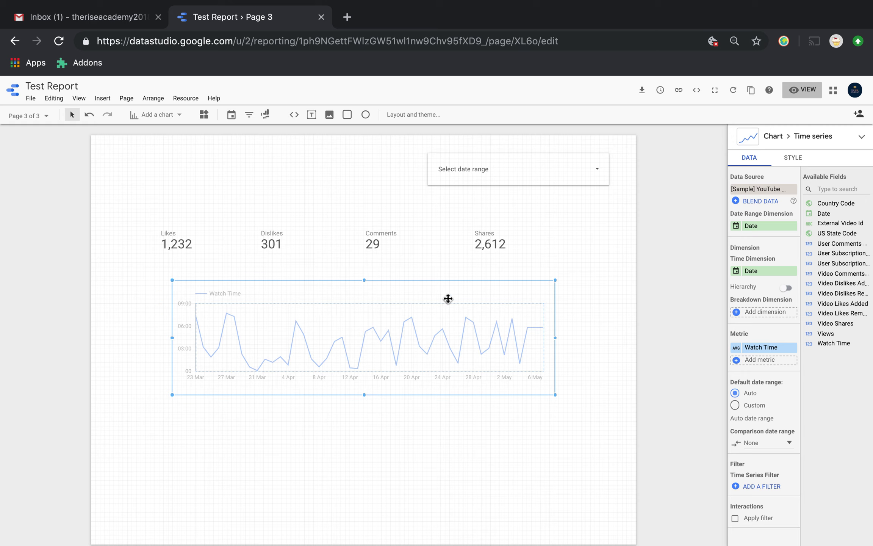
click(380, 431)
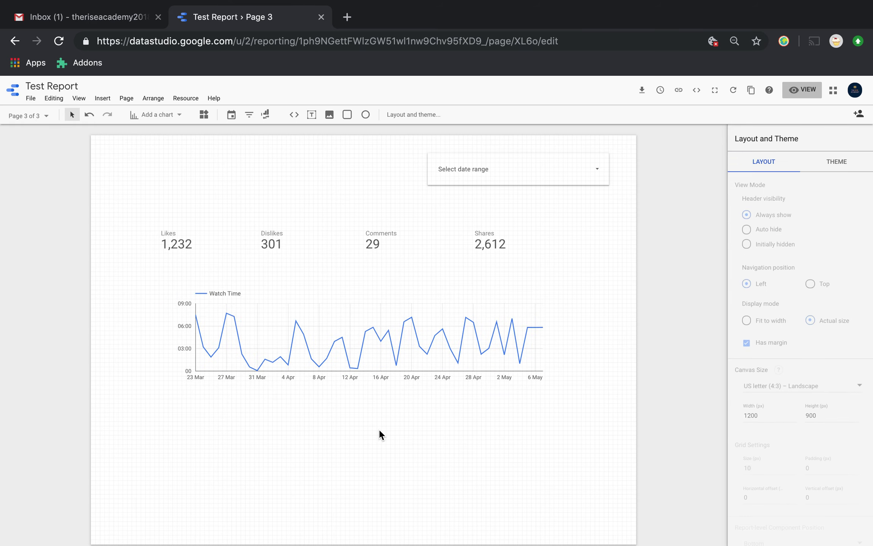
- Add a pie chart below the left part of the time series and open its centre about halfway into a doughnut
click(183, 115)
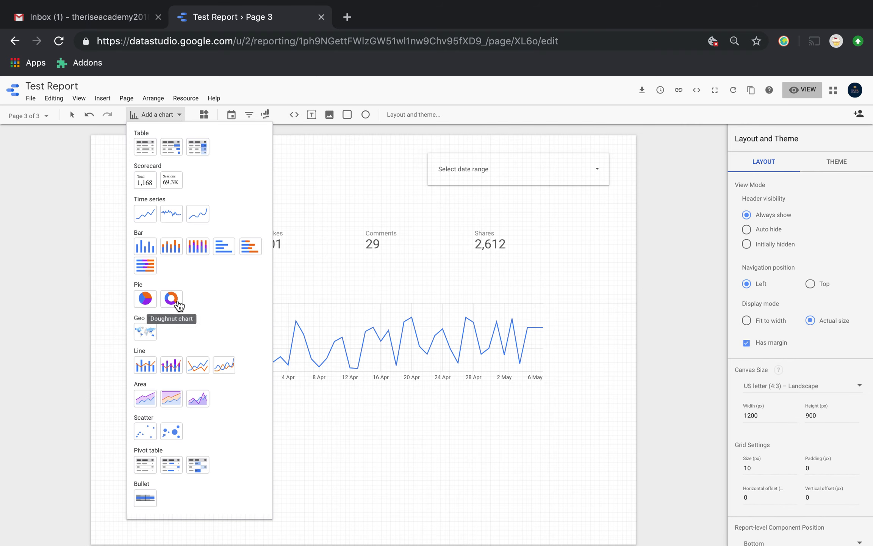
click(146, 299)
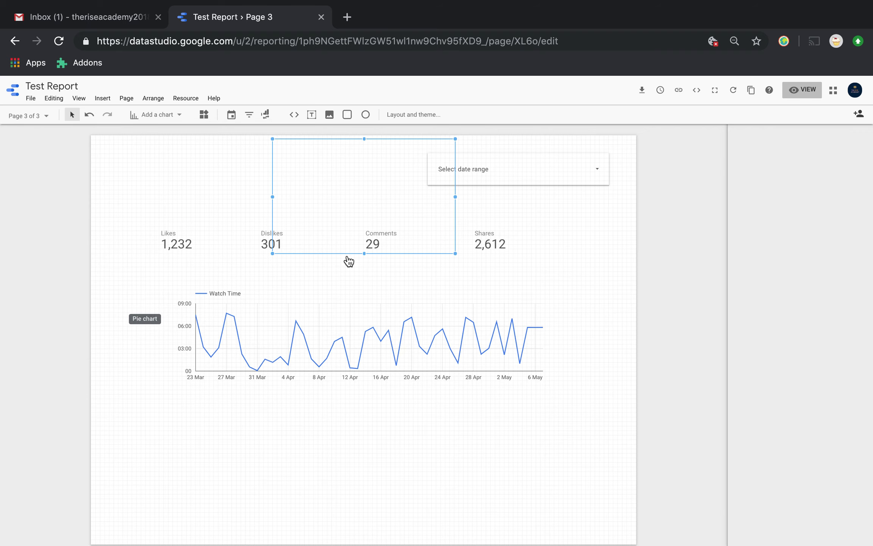
drag(389, 143, 294, 420)
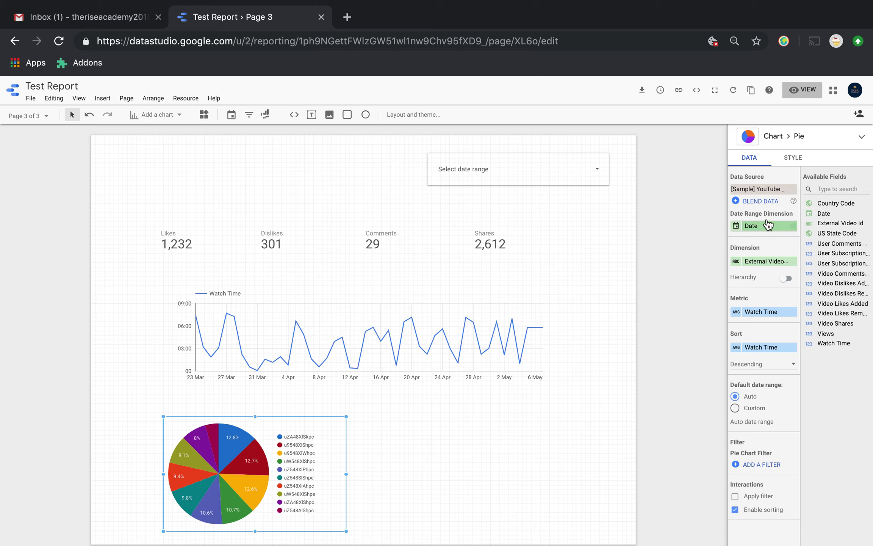
click(791, 161)
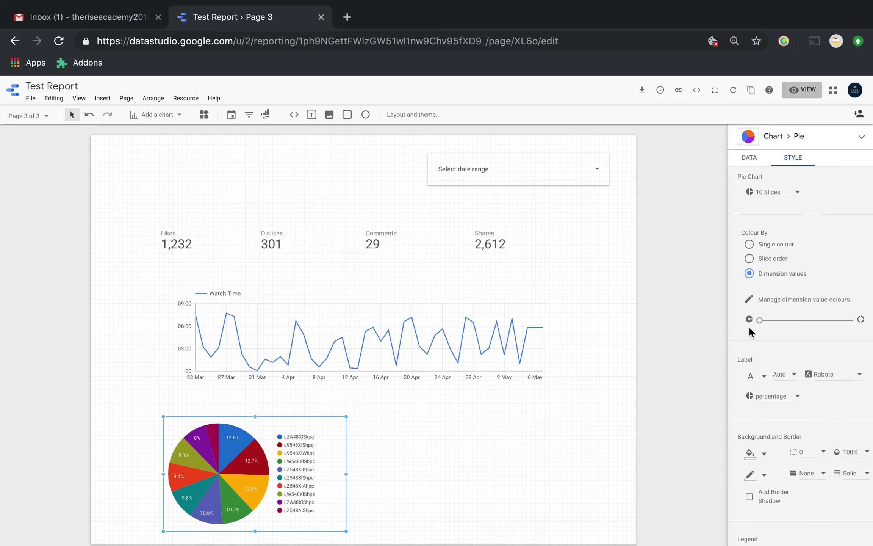
drag(759, 321, 807, 329)
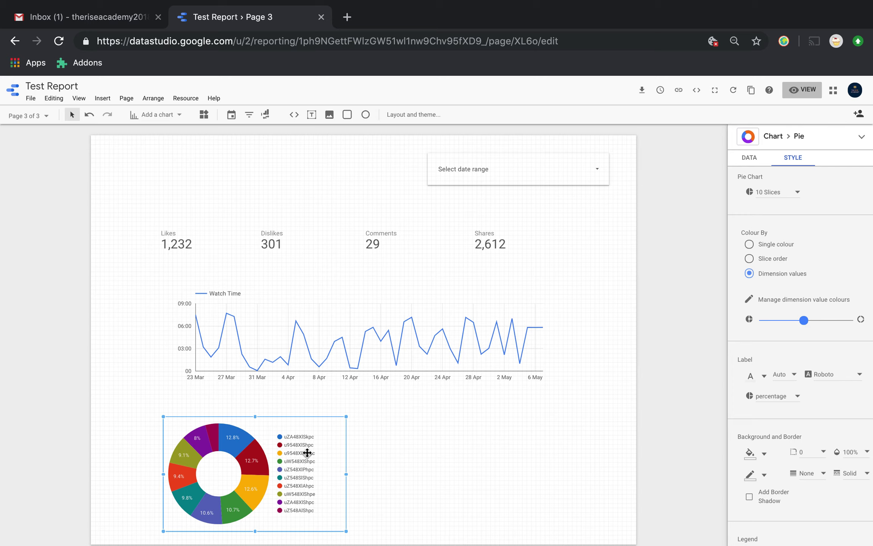
- Set the doughnut chart's dimension to Country Code and its metric to Video Likes Added
click(750, 158)
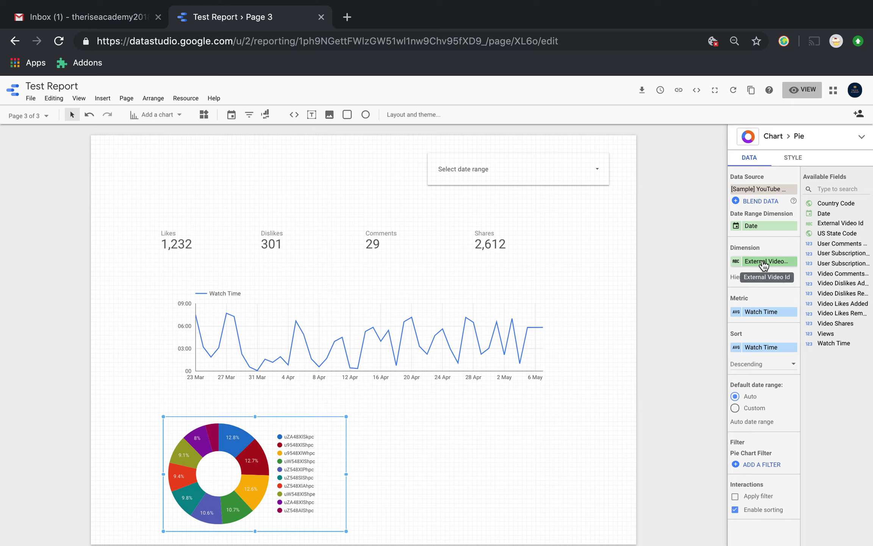
drag(837, 203, 765, 260)
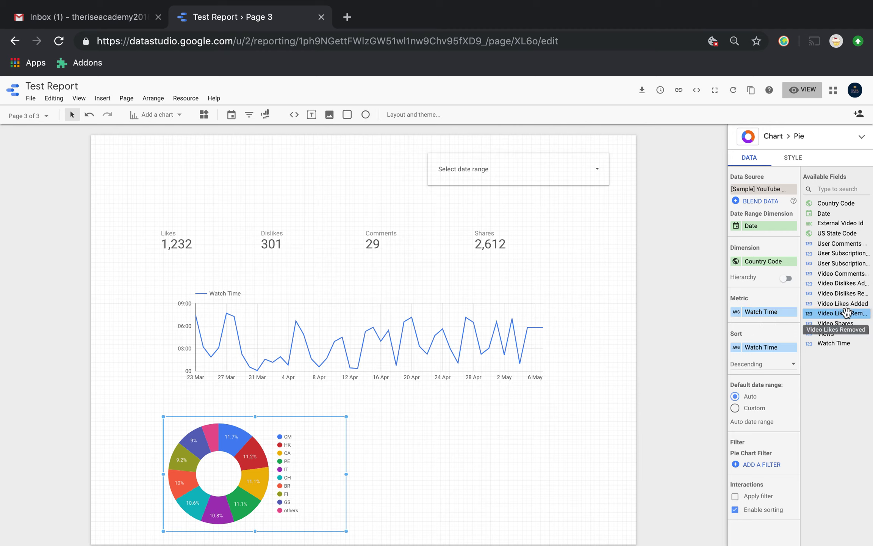
drag(834, 305, 762, 312)
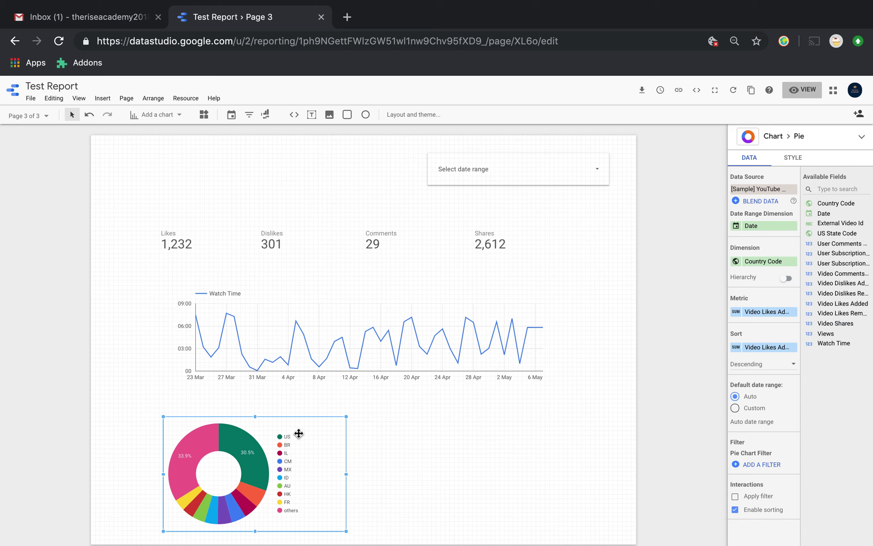
- Duplicate the doughnut chart beside the original and set the copy's metric to Video Shares
drag(298, 433, 518, 421)
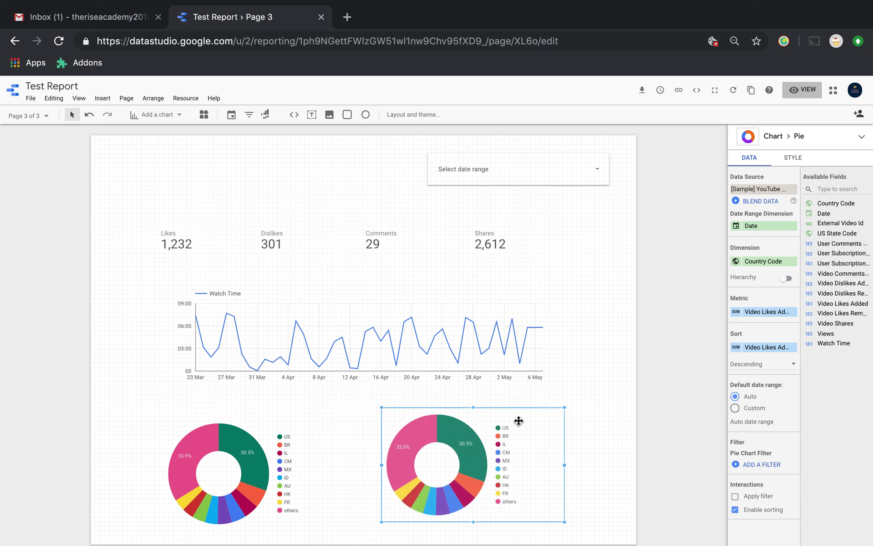
key(Down)
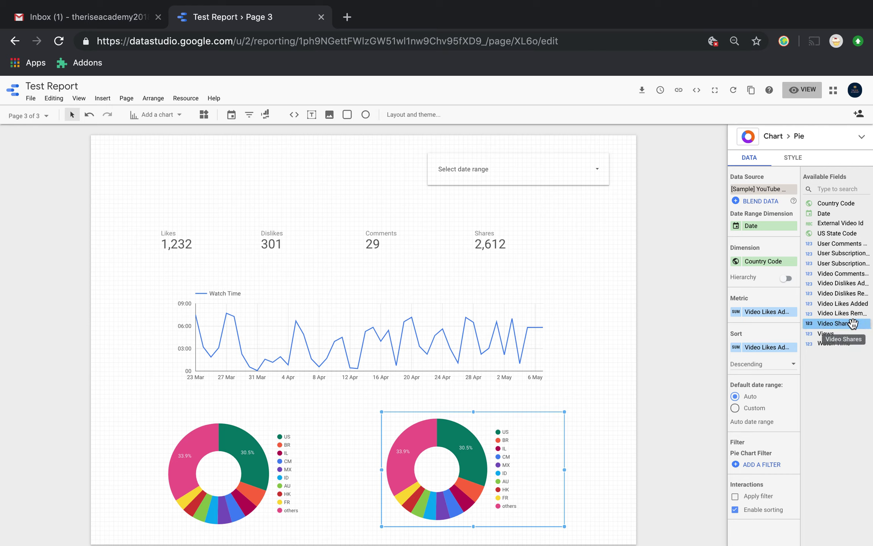
drag(852, 323, 786, 310)
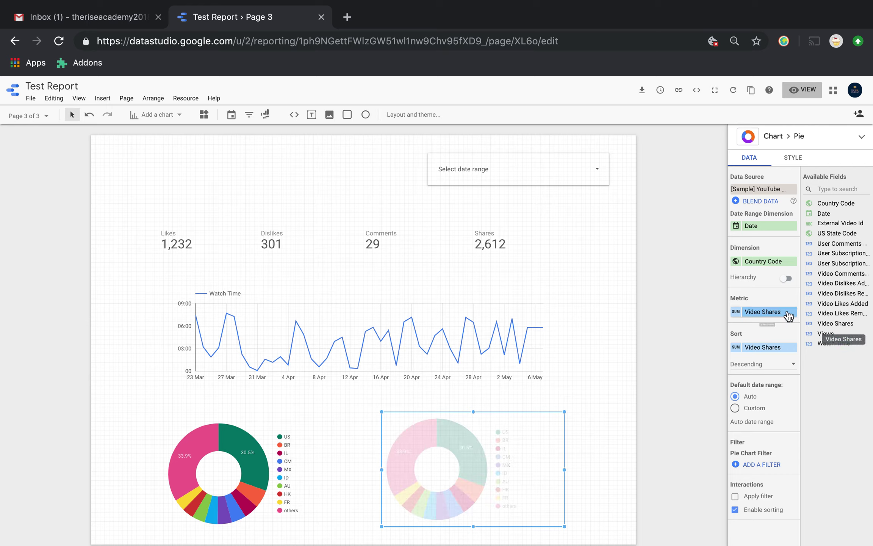
click(589, 479)
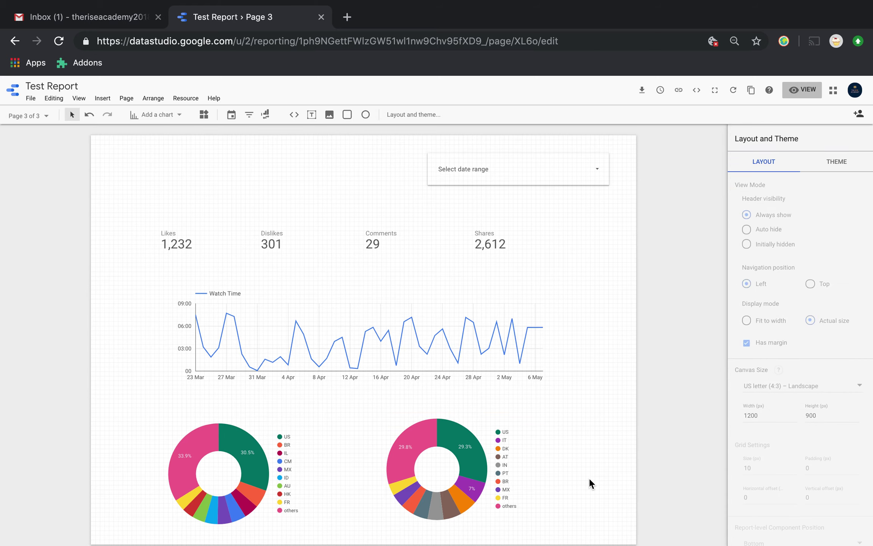
- Change the line colour of the Watch Time time series chart to red
click(244, 432)
click(382, 308)
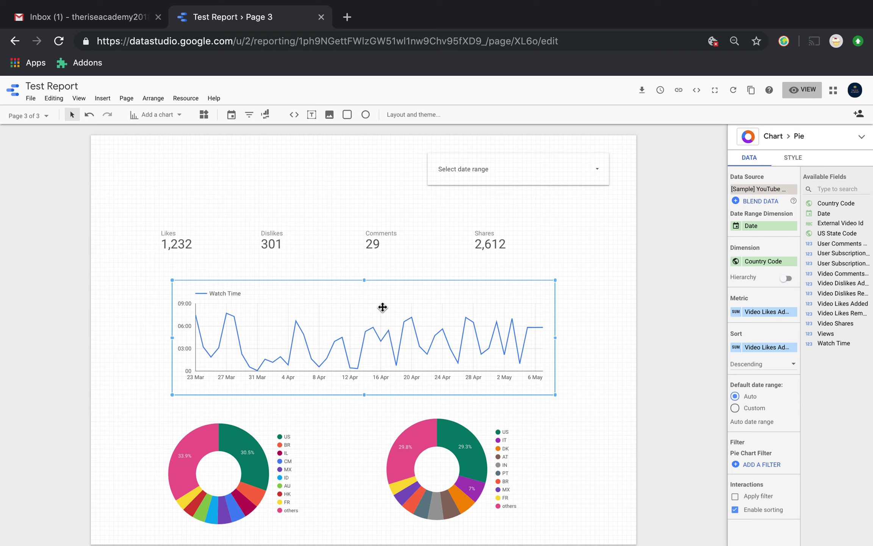
click(789, 161)
click(808, 213)
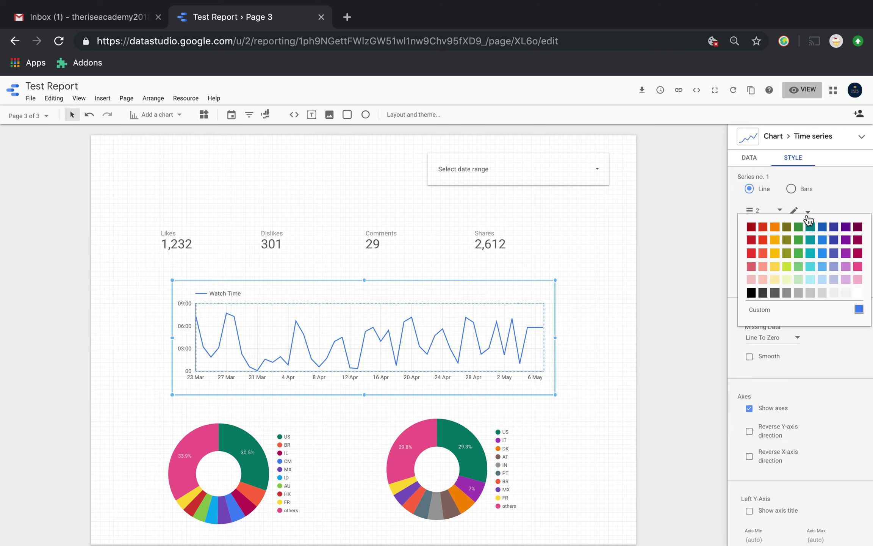
click(763, 228)
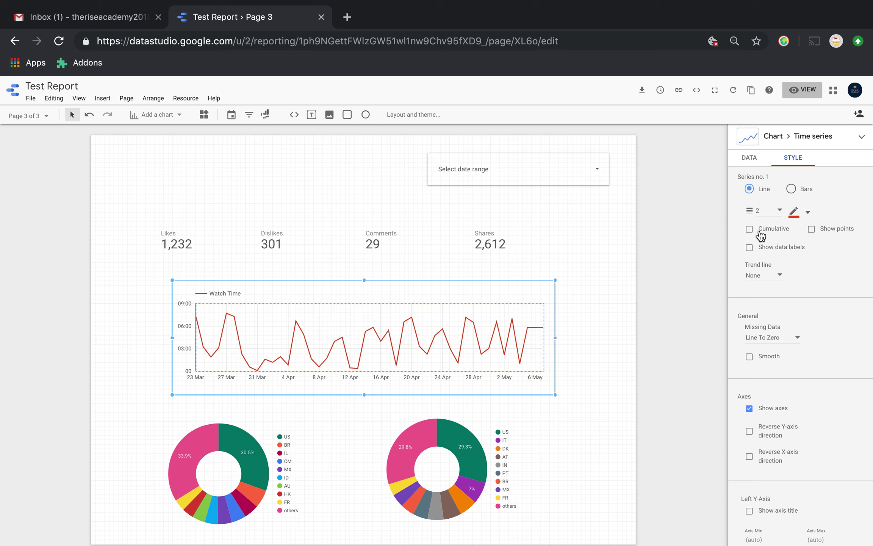
click(604, 376)
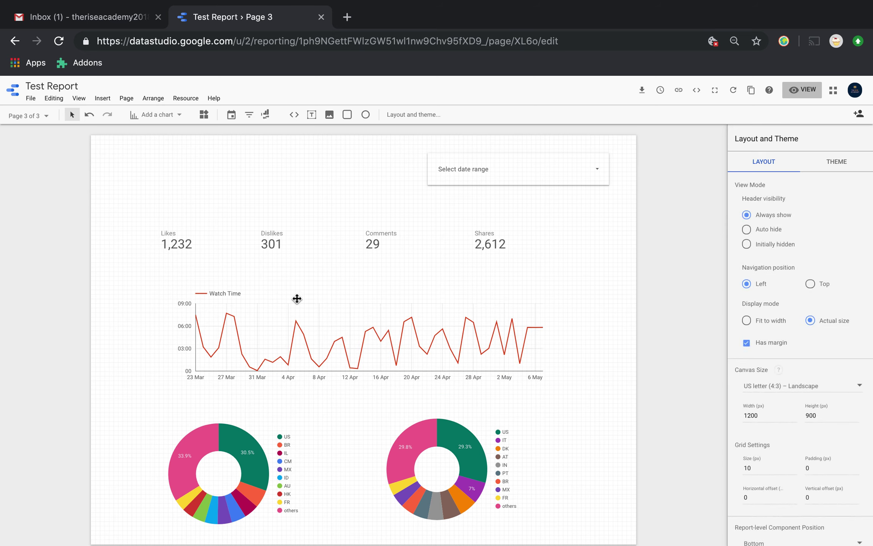
click(239, 294)
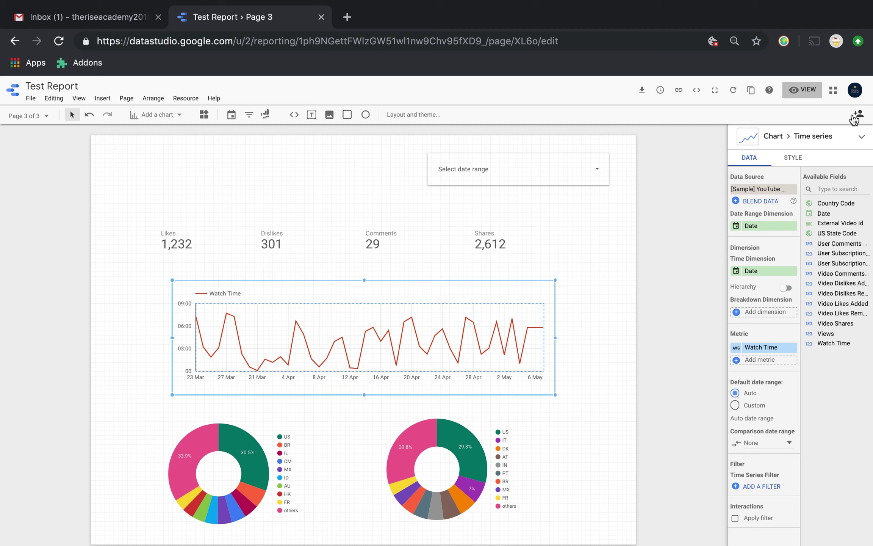
click(795, 159)
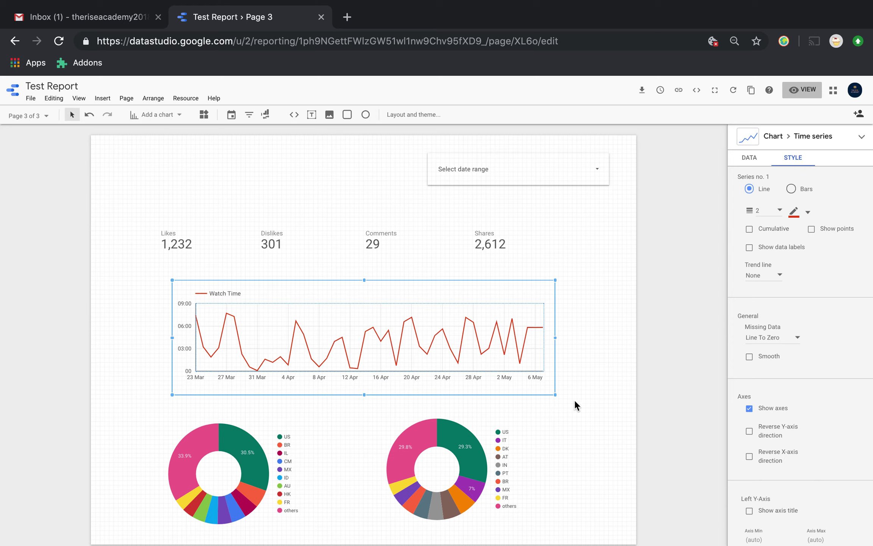
click(283, 431)
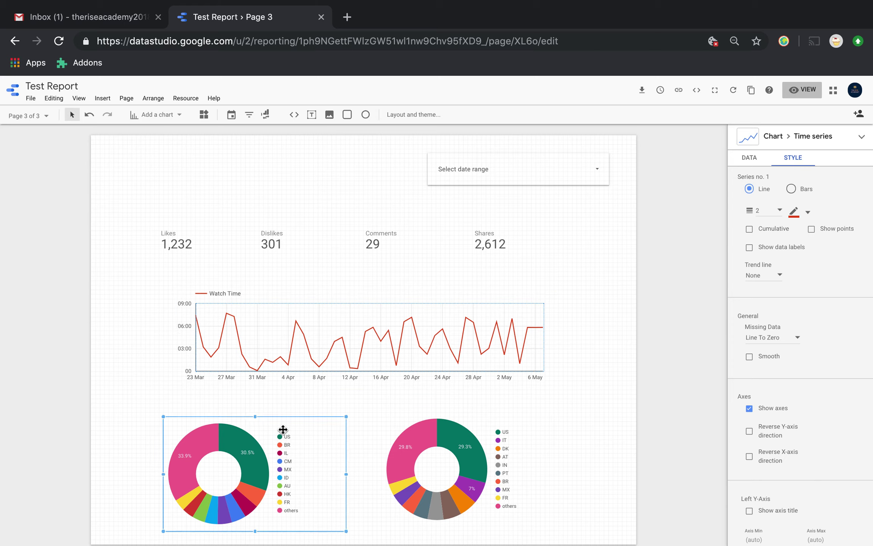
click(506, 422)
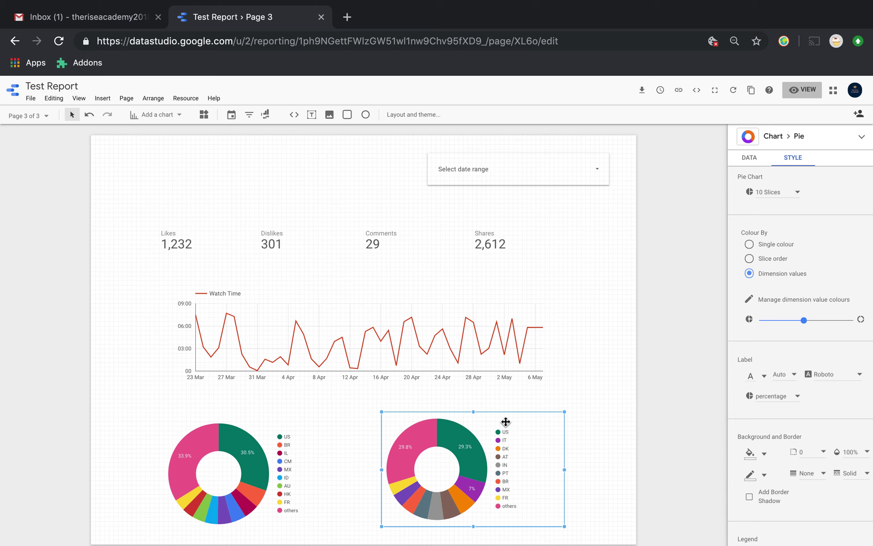
click(594, 281)
- Shift both doughnut charts slightly to the right so they line up beneath the time series chart
drag(464, 437, 470, 437)
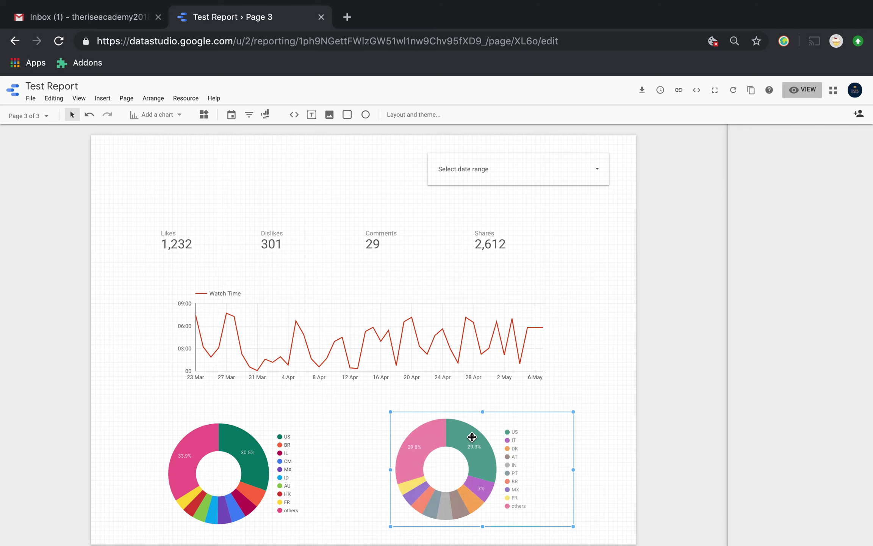
click(271, 432)
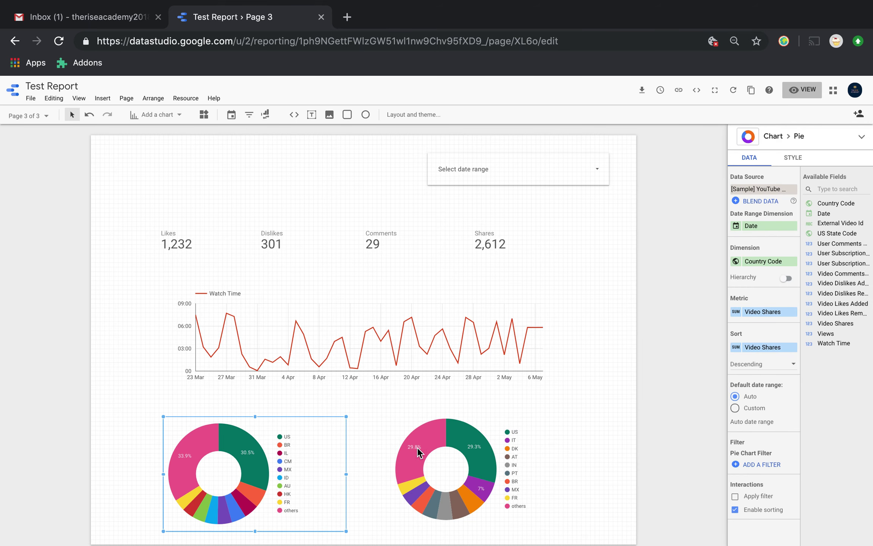
drag(260, 426, 264, 426)
click(598, 471)
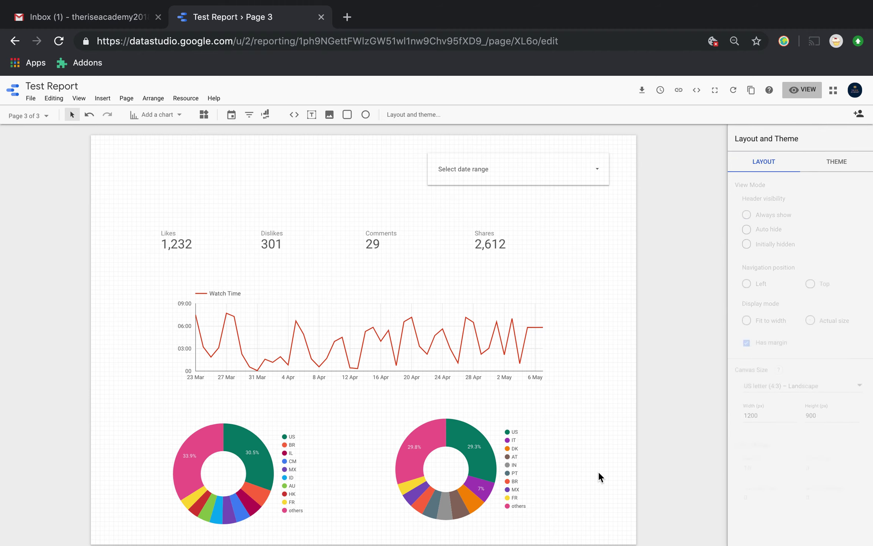
drag(288, 431, 288, 426)
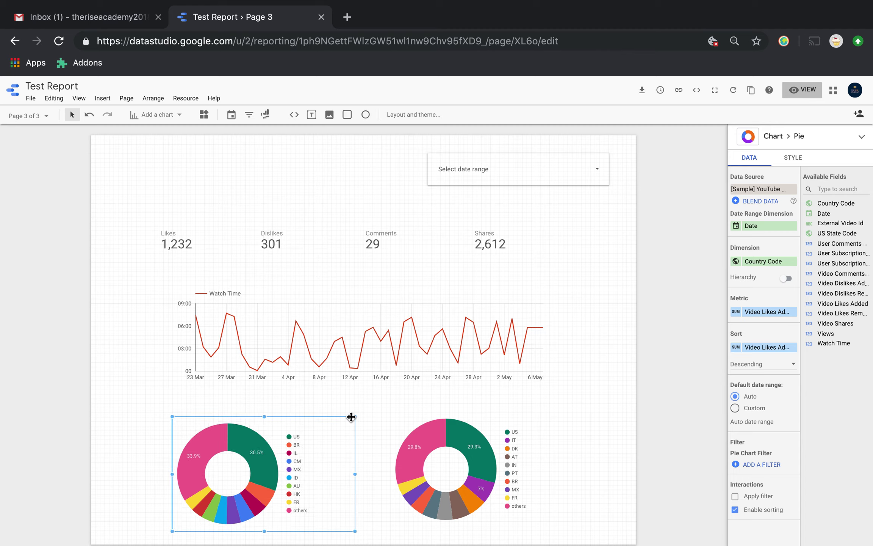
click(604, 449)
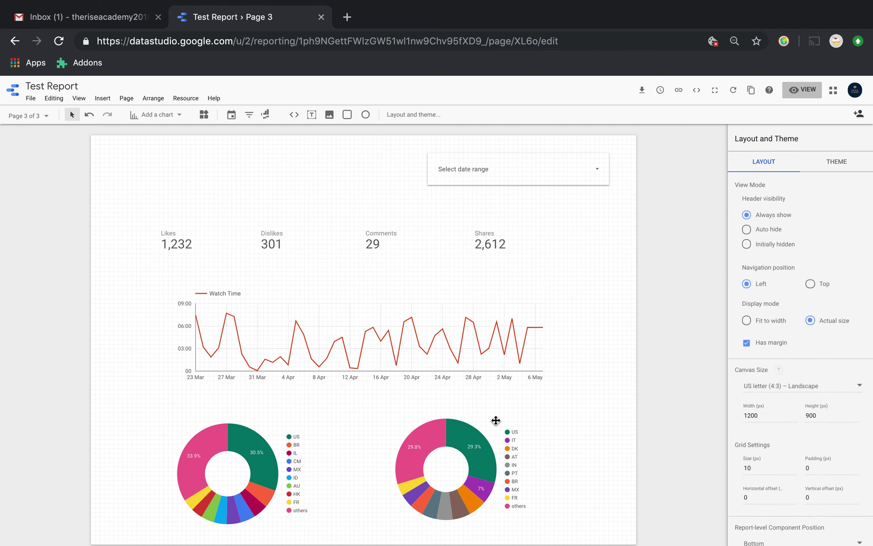
- Add a low text box reading "YouTube Statistics" in the page's upper left corner, level with the date range control
click(311, 114)
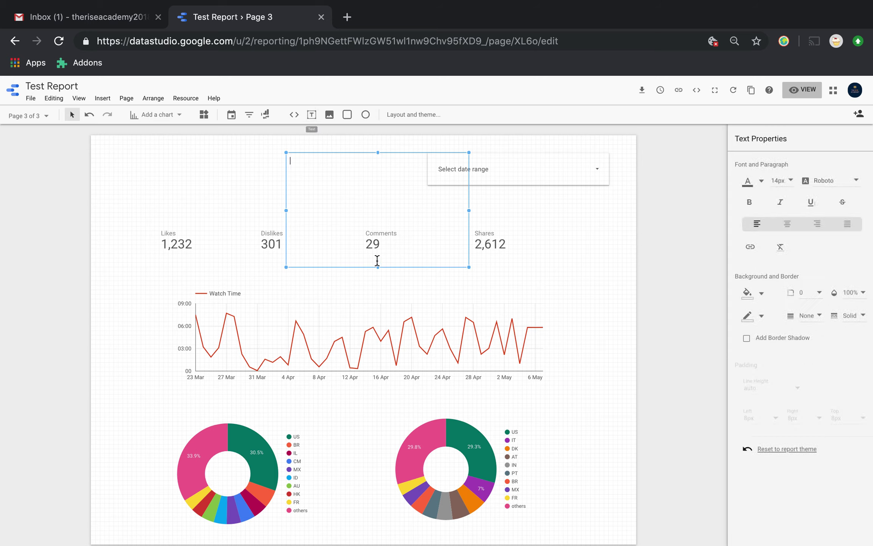
right_click(378, 268)
drag(377, 267, 370, 180)
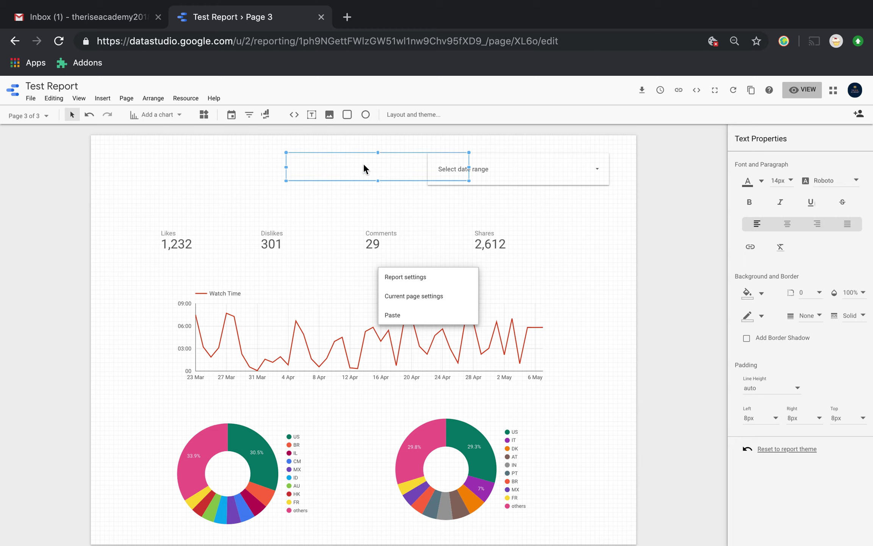
click(312, 162)
drag(309, 153, 136, 154)
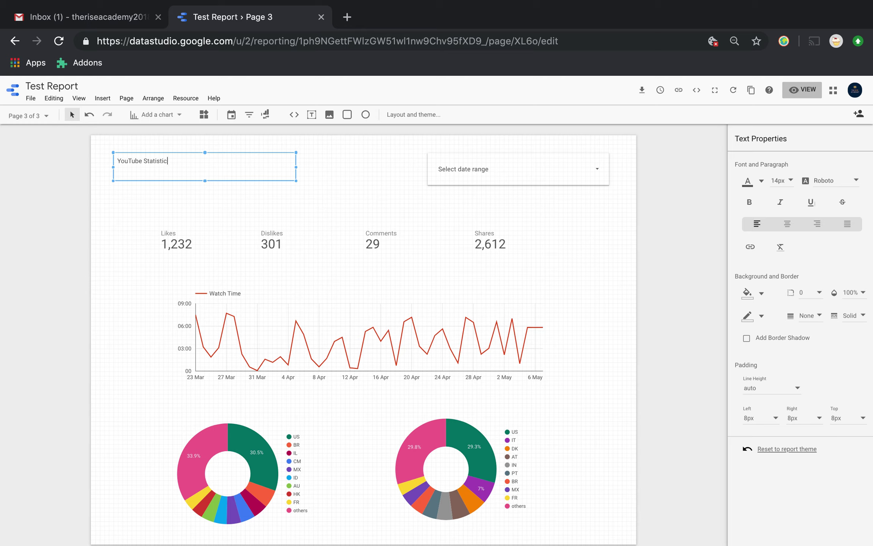
- Format the "YouTube Statistics" title in bold at 36px
click(226, 150)
click(165, 162)
click(792, 182)
scroll(792, 228, down, 3)
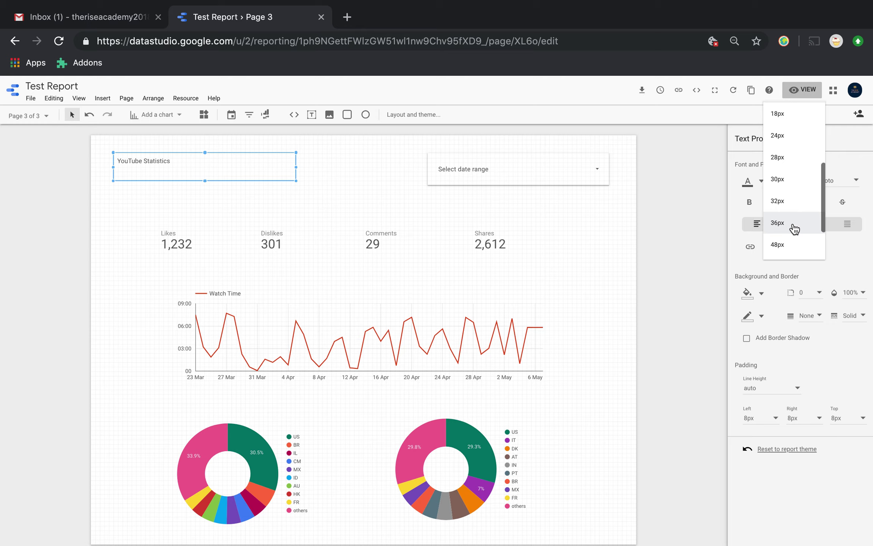
click(793, 227)
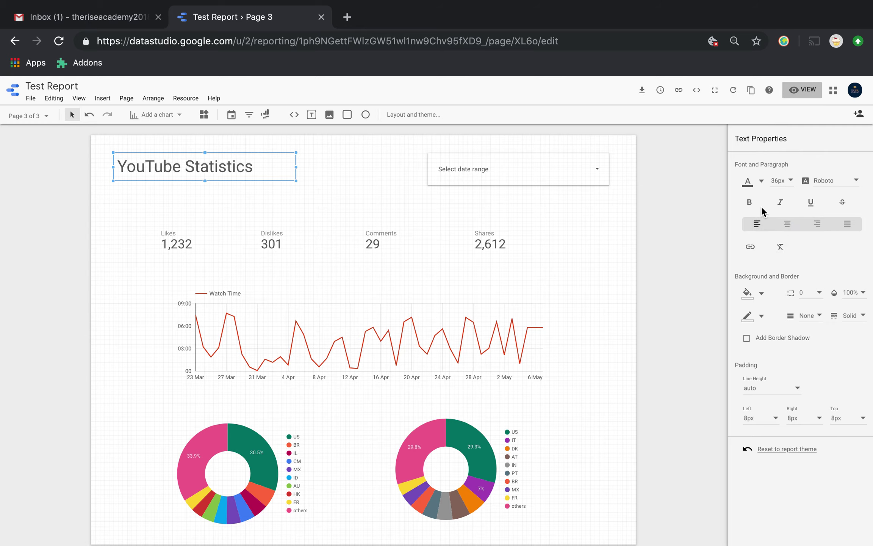
click(745, 207)
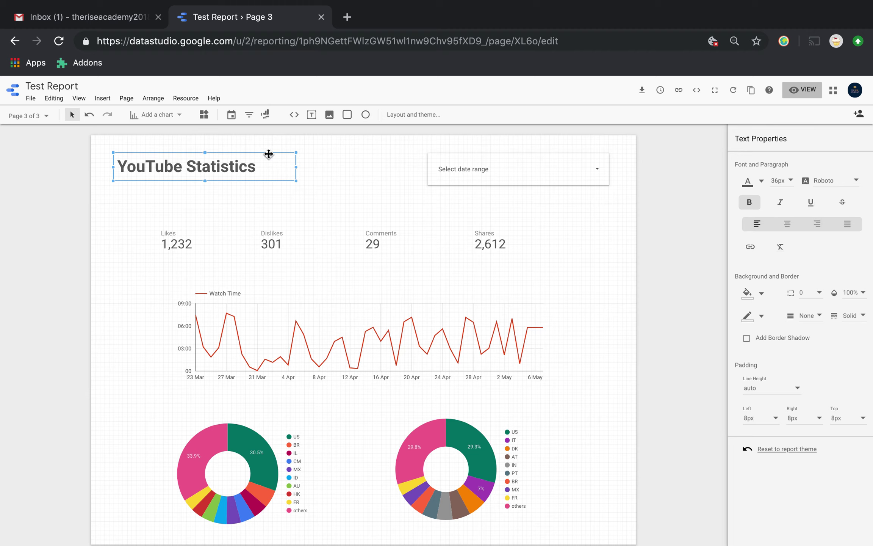
- Check the title and chart captions on Page 2 for reference and return to Page 3
click(42, 116)
click(51, 182)
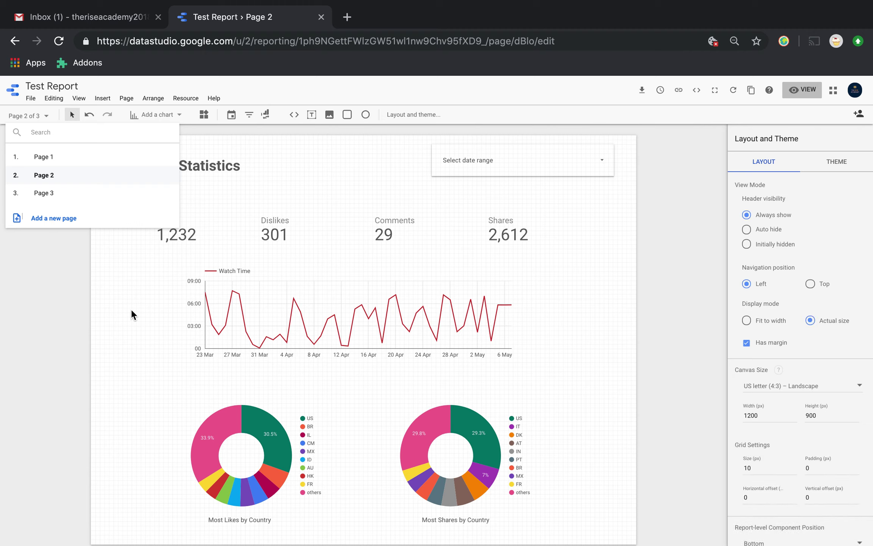
click(53, 195)
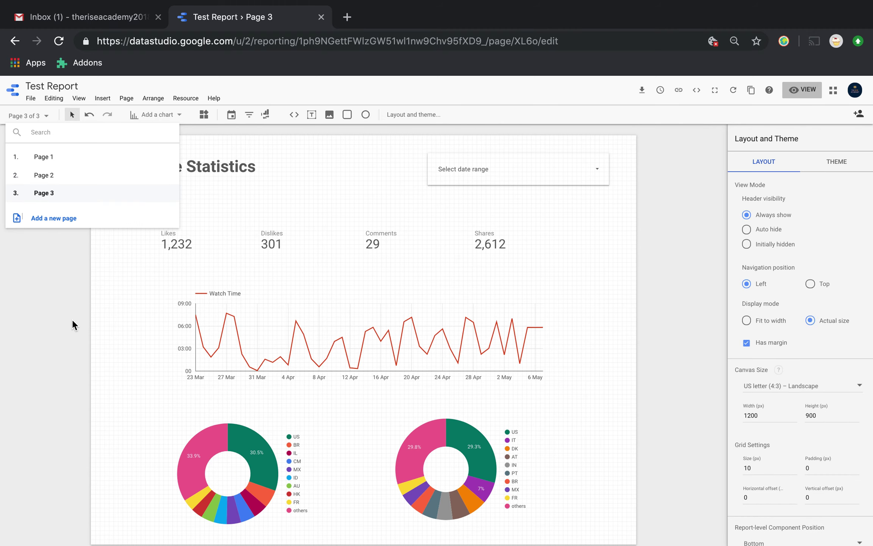
click(61, 356)
- Add a text box reading "Most Likes by Country", shrink it to fit and place it beneath the left doughnut chart
click(312, 115)
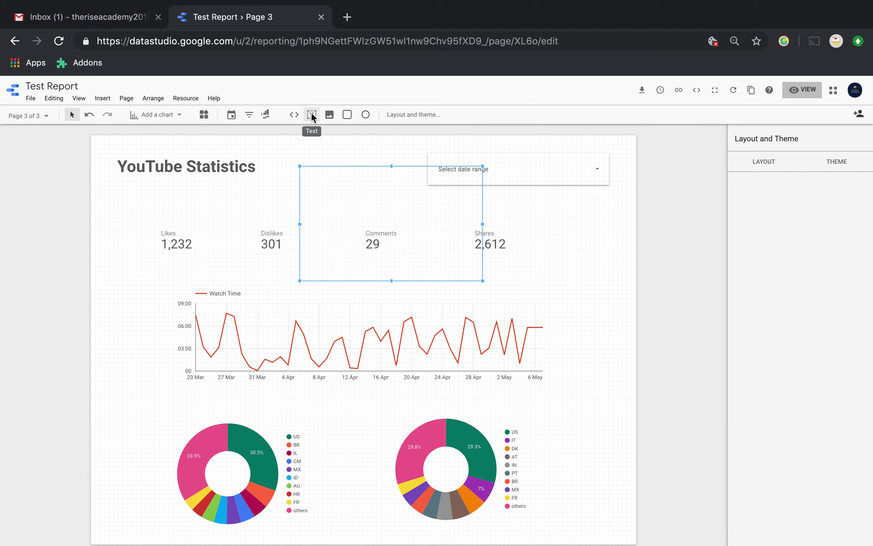
click(334, 185)
text(Most Likes by Country)
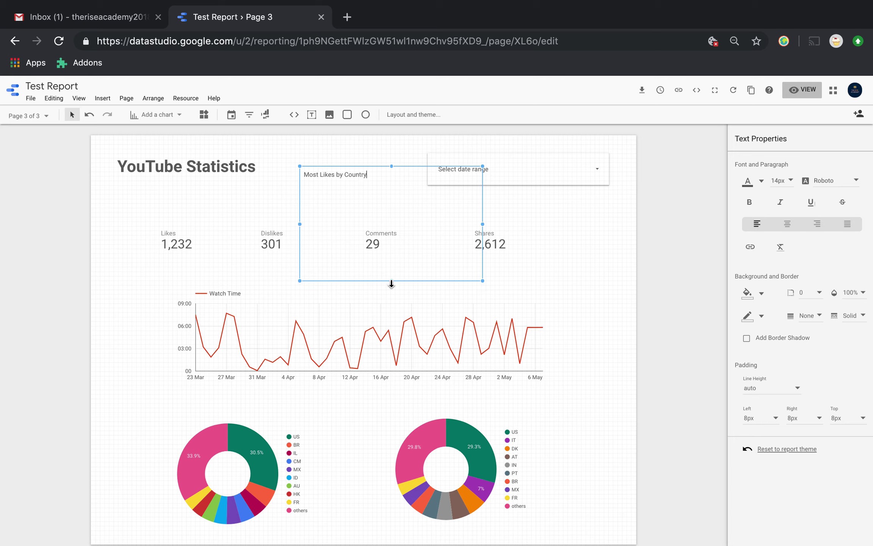
drag(392, 281, 390, 194)
drag(482, 181, 261, 525)
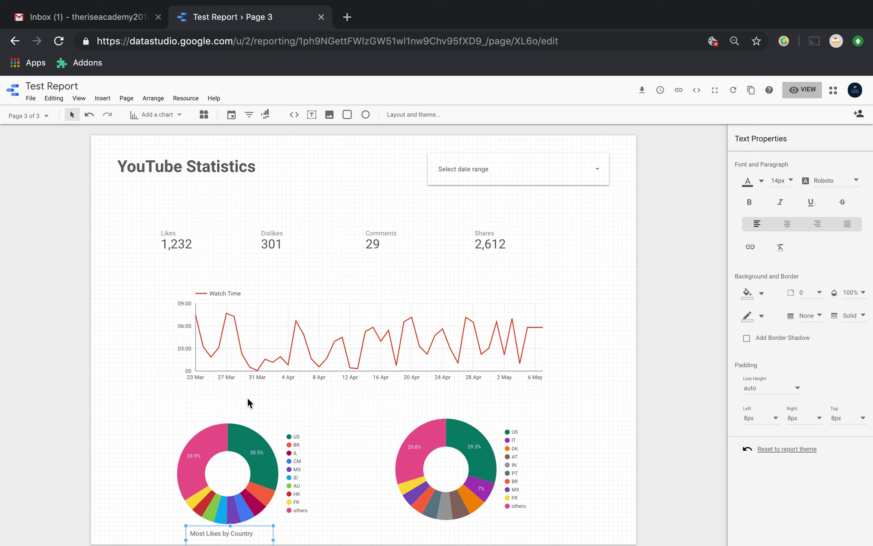
- Duplicate the "Most Likes by Country" caption and position one copy beneath each doughnut chart
key(ctrl+d)
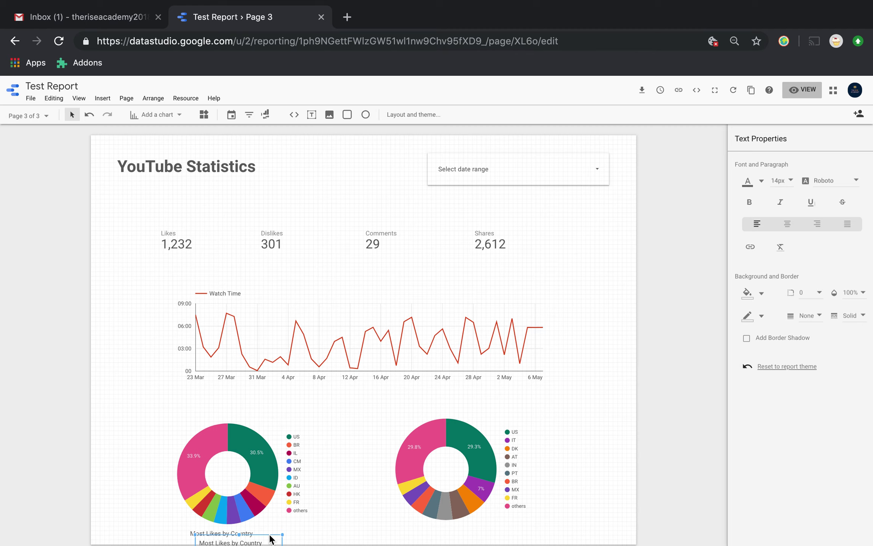
click(263, 527)
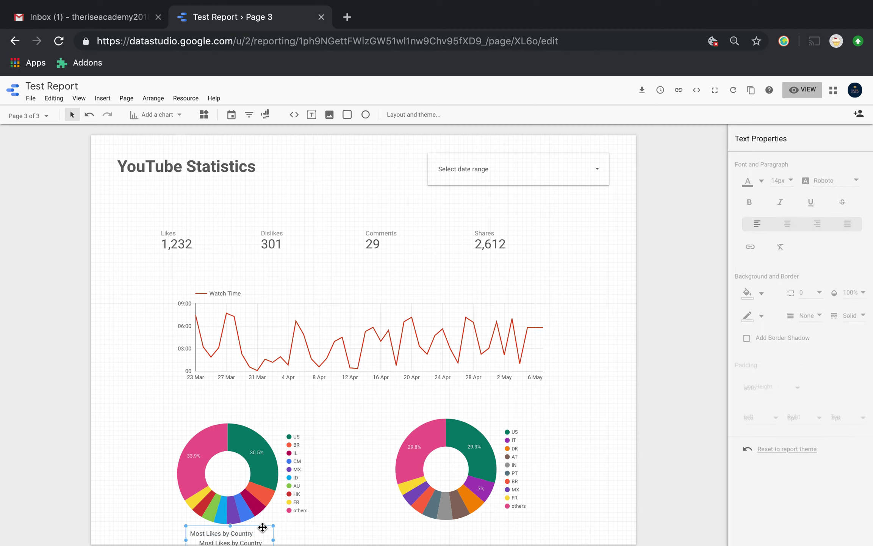
drag(262, 527, 488, 530)
drag(253, 537, 249, 527)
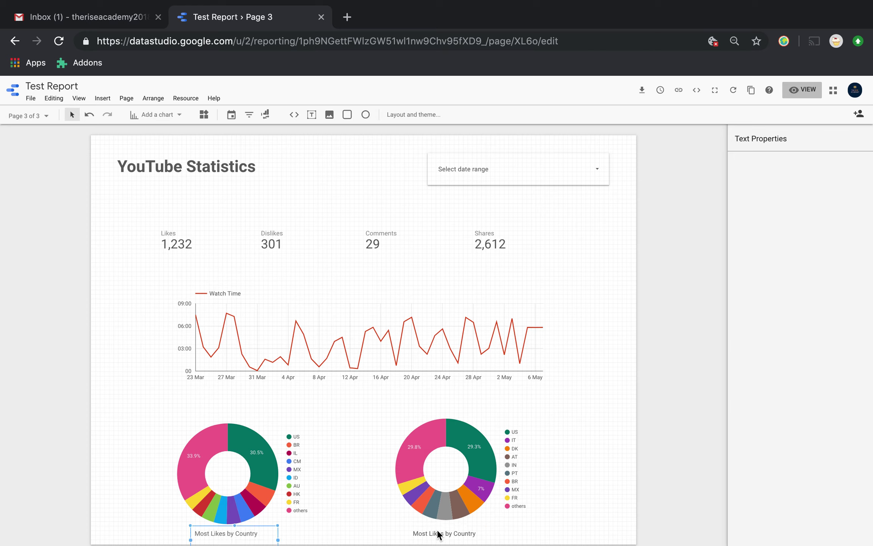
click(472, 524)
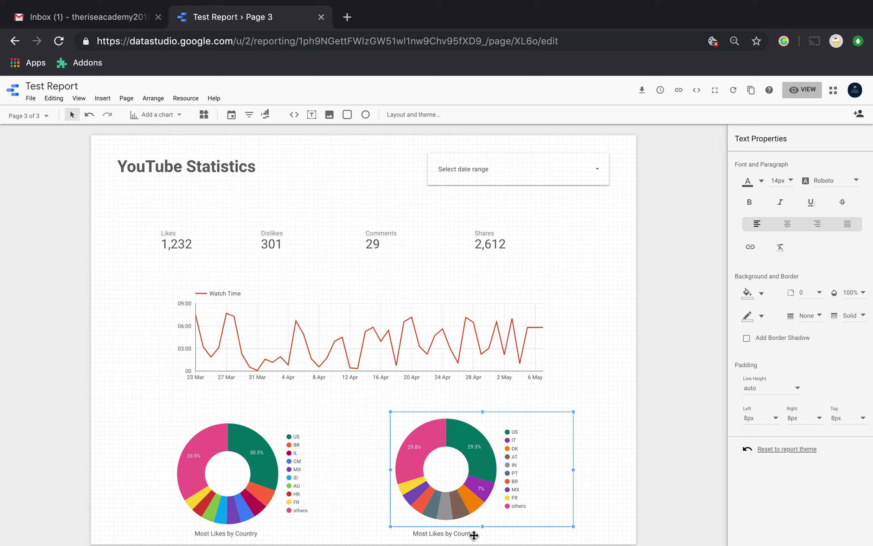
- Change the caption beneath the right doughnut chart to read "Most Shares by Country"
click(488, 539)
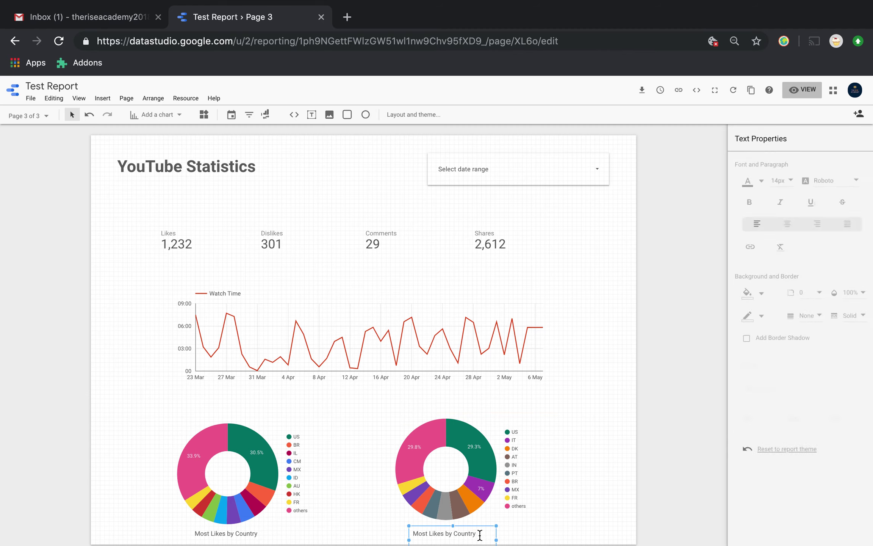
click(446, 535)
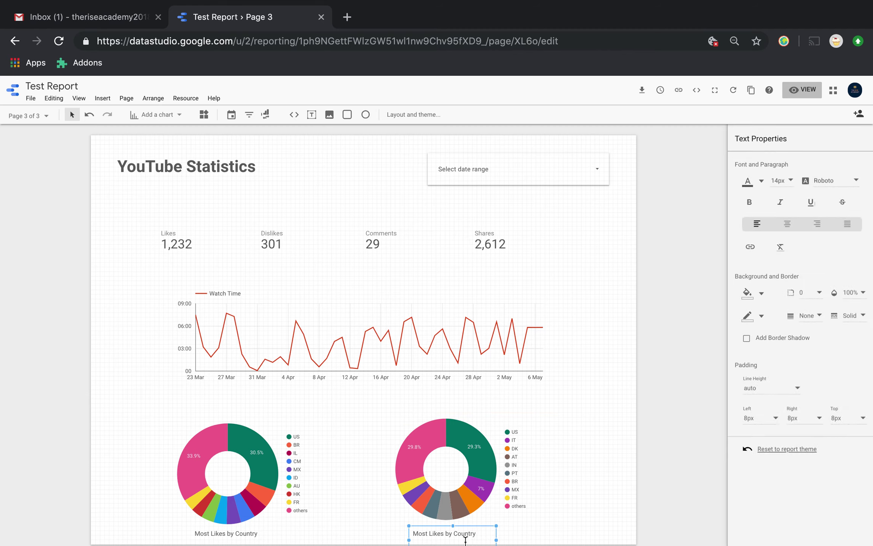
key(BackSpace)
key(BackSpace)
key(BackSpace)
key(BackSpace)
key(BackSpace)
text(Shares)
click(553, 521)
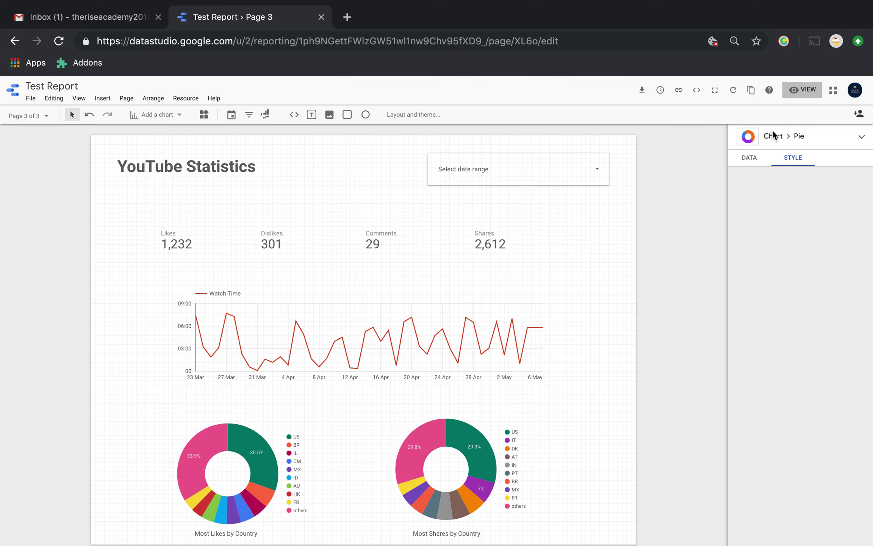
- Compare Page 3 with the original layout on Page 2 in view mode, and return to editing Page 3
click(801, 90)
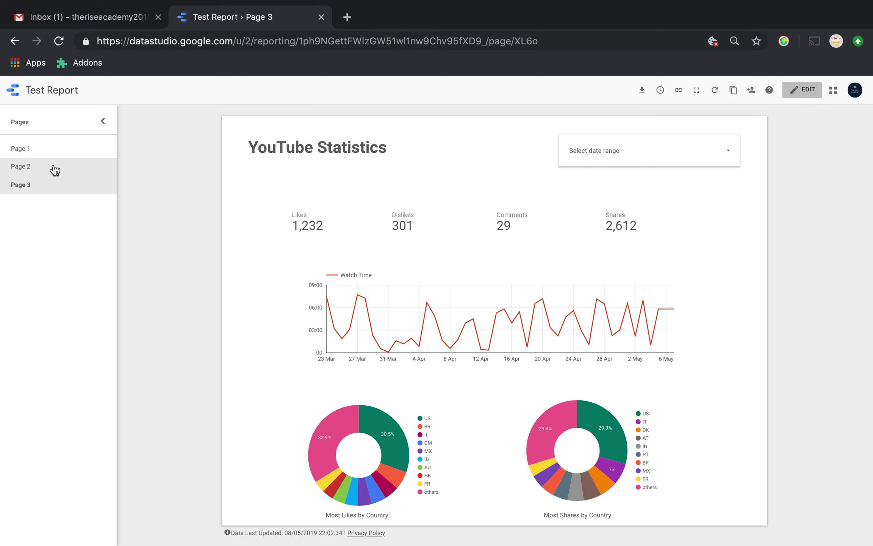
click(39, 168)
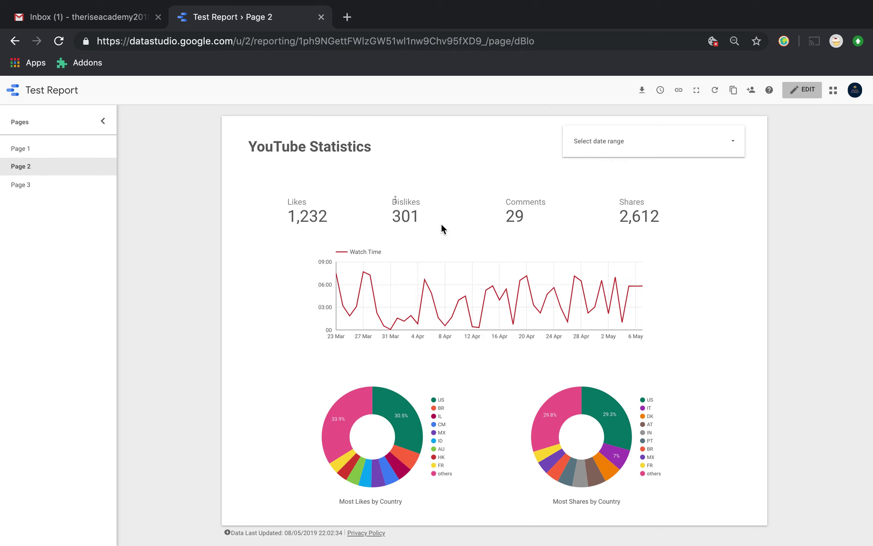
click(34, 191)
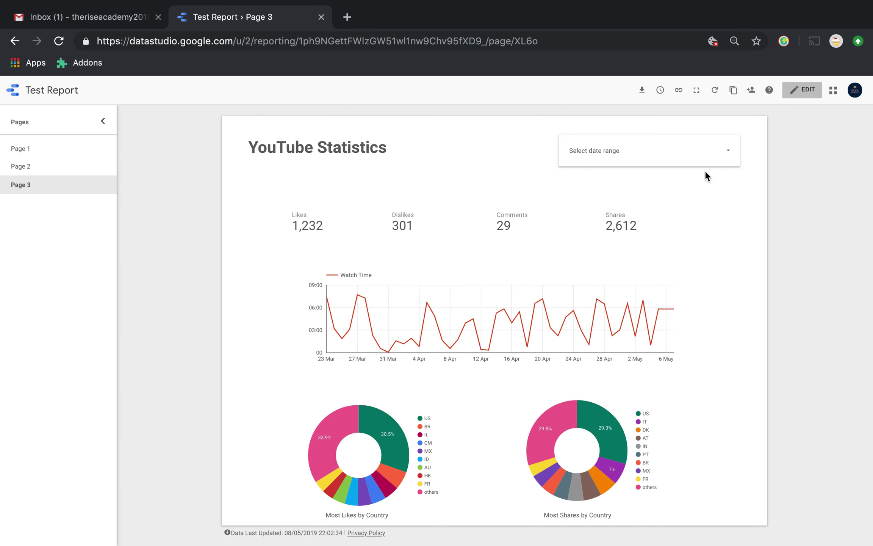
click(802, 92)
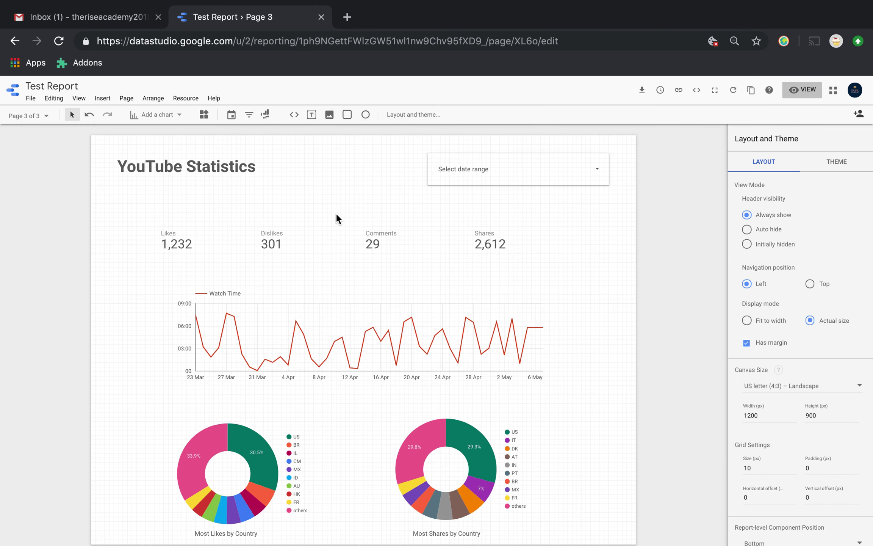
- Set the label font size of the Likes and Dislikes scorecards to 36px
click(195, 241)
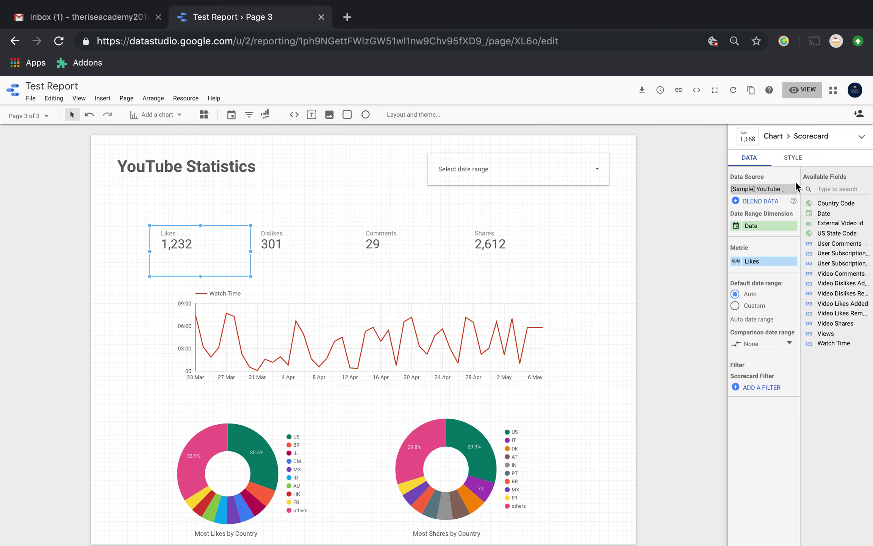
click(794, 162)
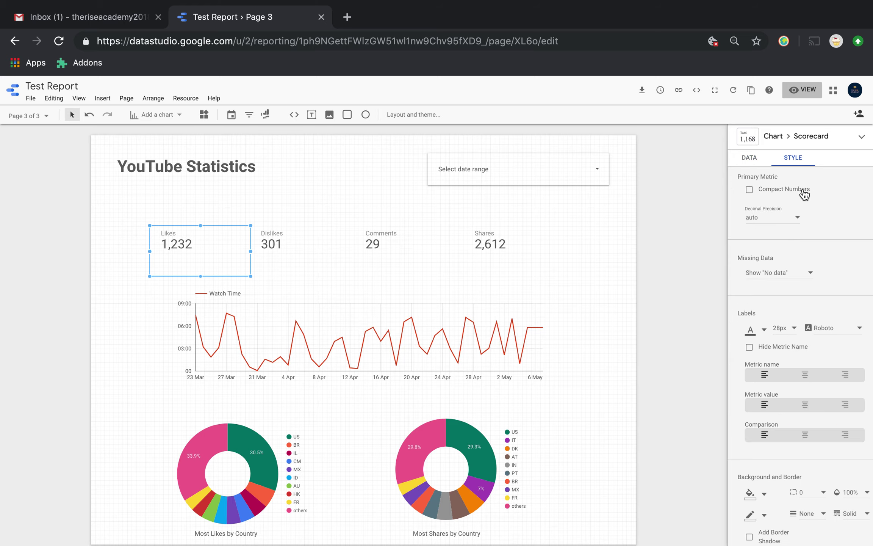
click(791, 328)
click(793, 371)
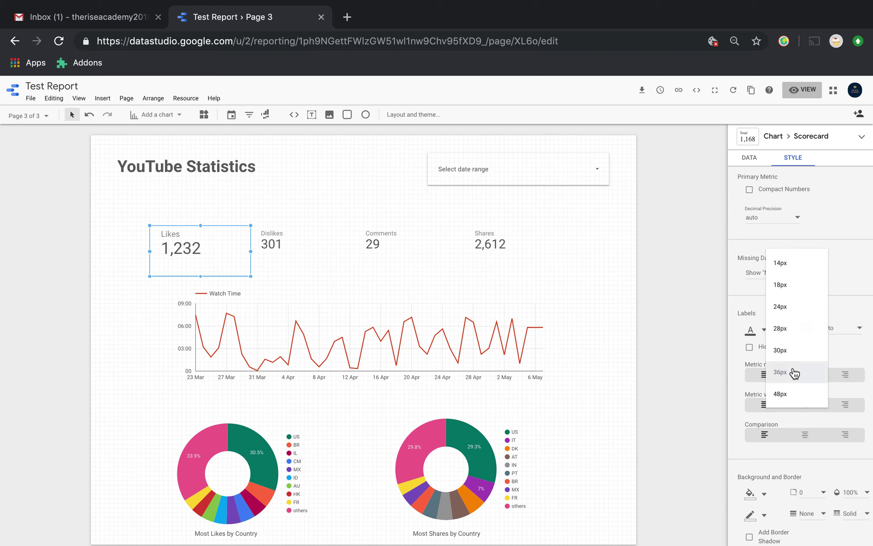
click(282, 236)
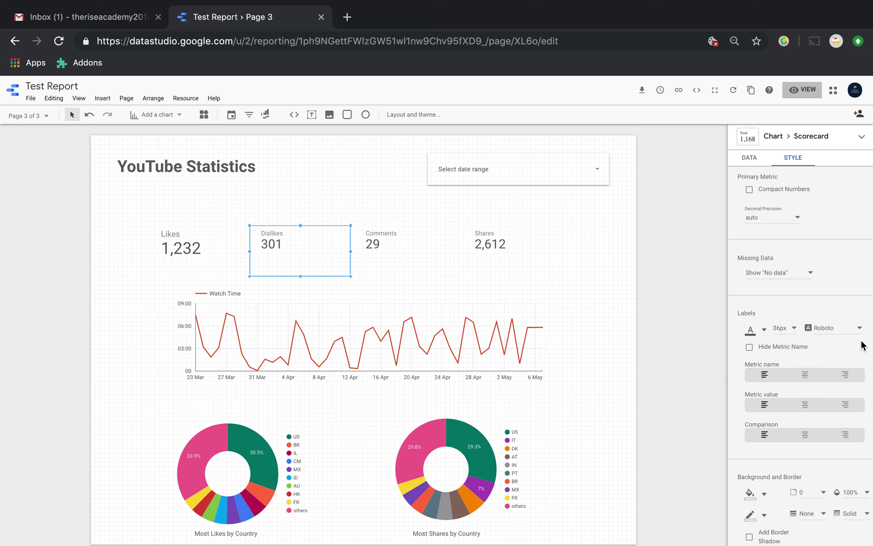
click(790, 328)
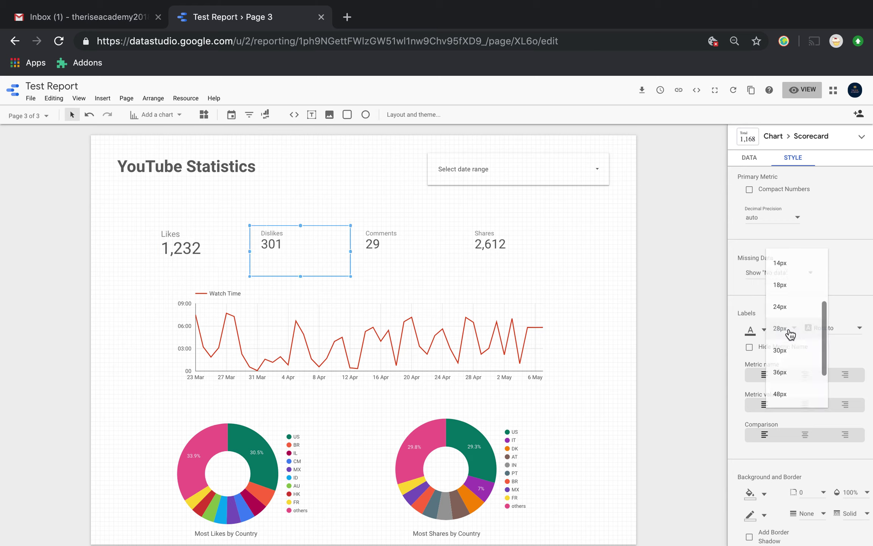
click(788, 379)
- Set the label font size of the Comments and Shares scorecards to 36px
click(406, 244)
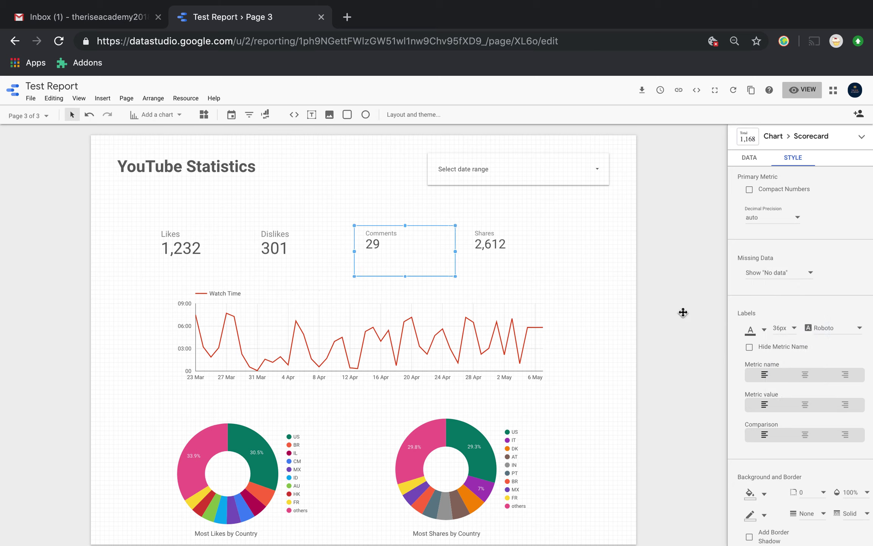
click(796, 329)
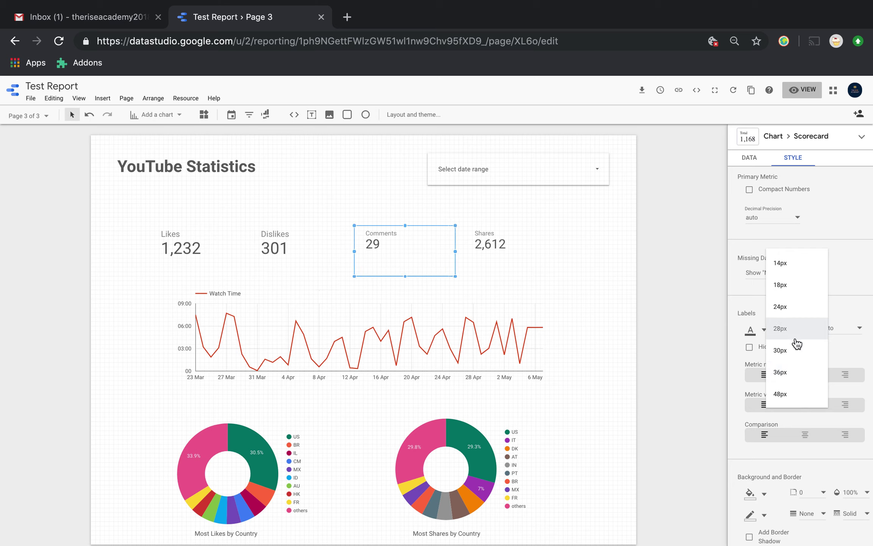
click(795, 379)
click(530, 244)
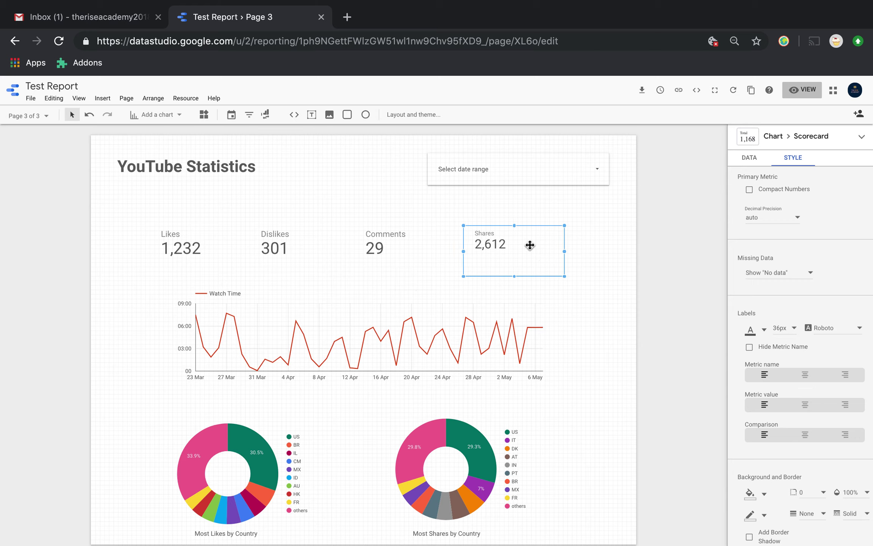
click(790, 329)
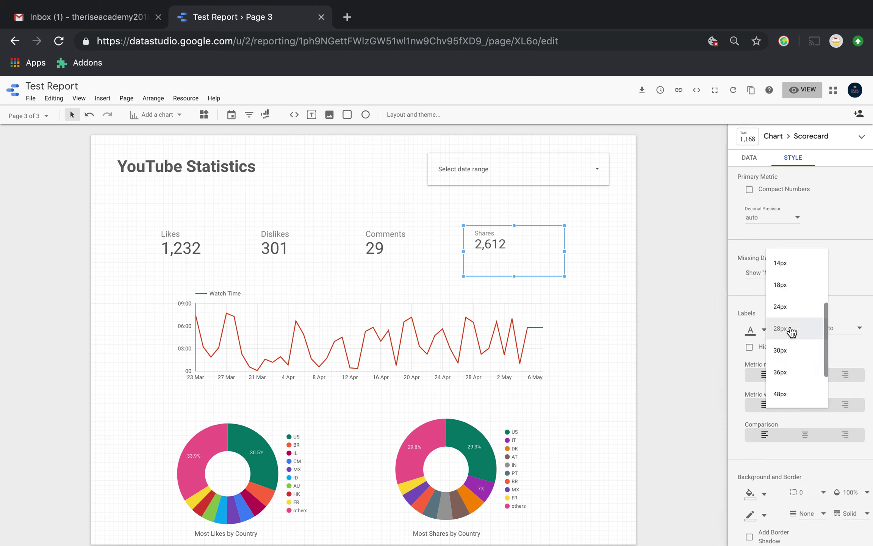
click(793, 373)
- Nudge the Shares scorecard and the Comments scorecard slightly to the right within their row
key(Right)
key(Right)
key(Right)
key(Right)
key(Right)
key(Right)
key(Right)
key(Right)
key(Right)
key(Right)
key(Right)
key(Right)
key(Right)
key(Right)
key(Right)
key(Right)
key(Right)
key(Right)
key(Right)
key(Right)
click(407, 248)
key(Right)
key(Right)
key(Right)
key(Right)
key(Right)
key(Right)
key(Right)
key(Right)
key(Right)
key(Right)
key(Right)
key(Right)
key(Right)
key(Right)
key(Right)
key(Right)
key(Right)
key(Right)
key(Right)
key(Right)
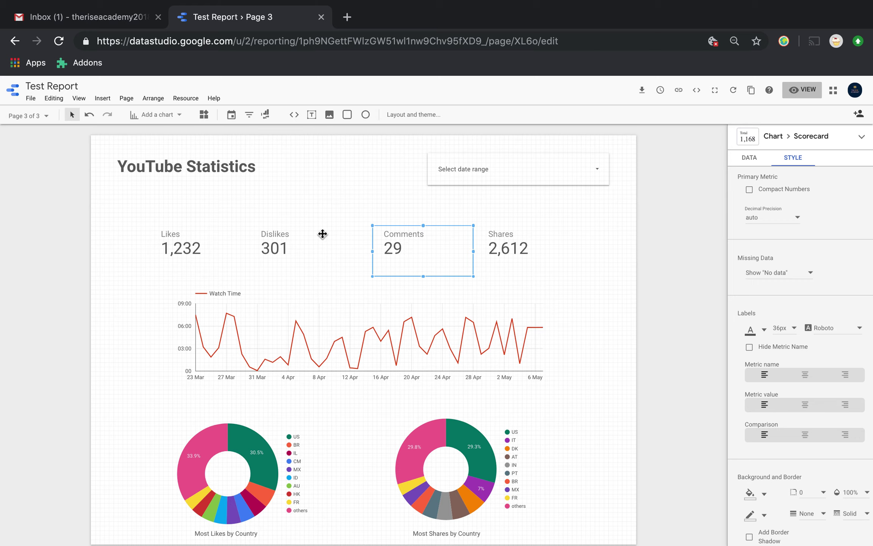
- Nudge the Dislikes and Likes scorecards slightly to the right to even out the scorecard row
click(297, 235)
key(Right)
key(Right)
key(Right)
key(Right)
key(Right)
key(Right)
key(Right)
key(Right)
key(Right)
key(Right)
key(Right)
key(Right)
key(Right)
key(Right)
key(Right)
key(Right)
key(Right)
key(Right)
key(Right)
key(Right)
click(205, 240)
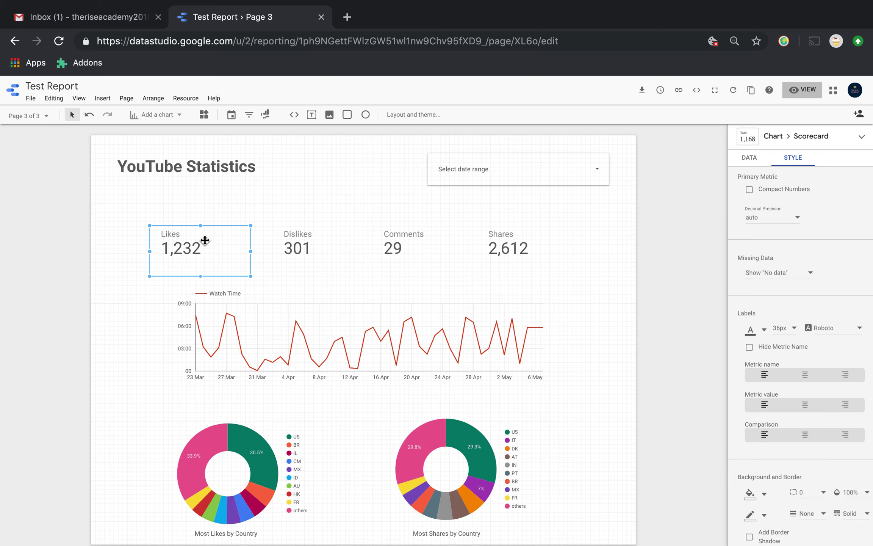
key(Right)
key(Right)
key(Right)
key(Right)
key(Right)
key(Right)
key(Right)
key(Right)
key(Right)
key(Right)
key(Right)
key(Right)
key(Right)
key(Right)
key(Right)
key(Right)
key(Right)
key(Right)
key(Right)
key(Right)
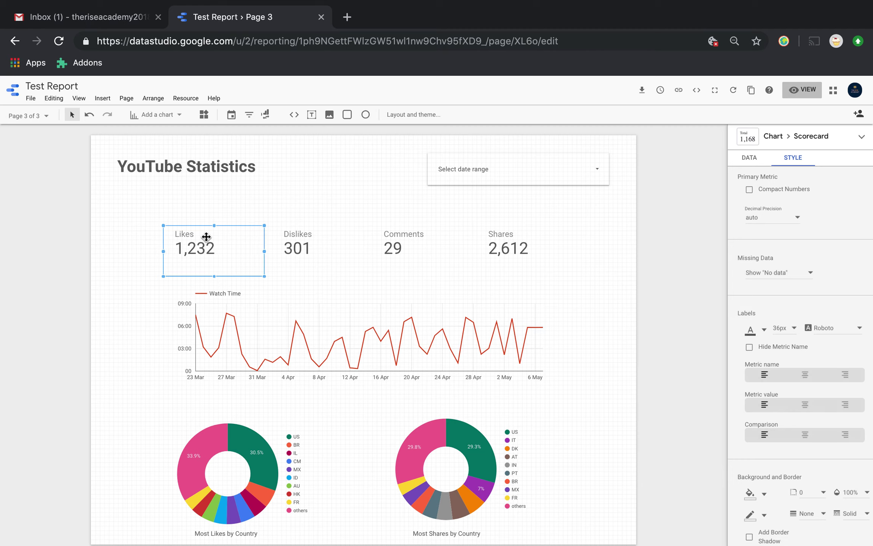
click(593, 286)
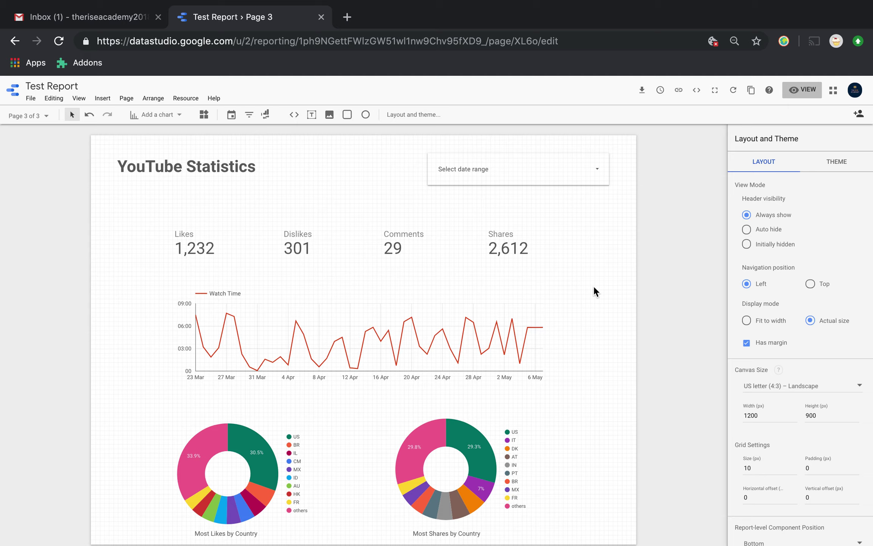
- Preview the finished Page 3 in view mode and compare it with Page 2
click(815, 90)
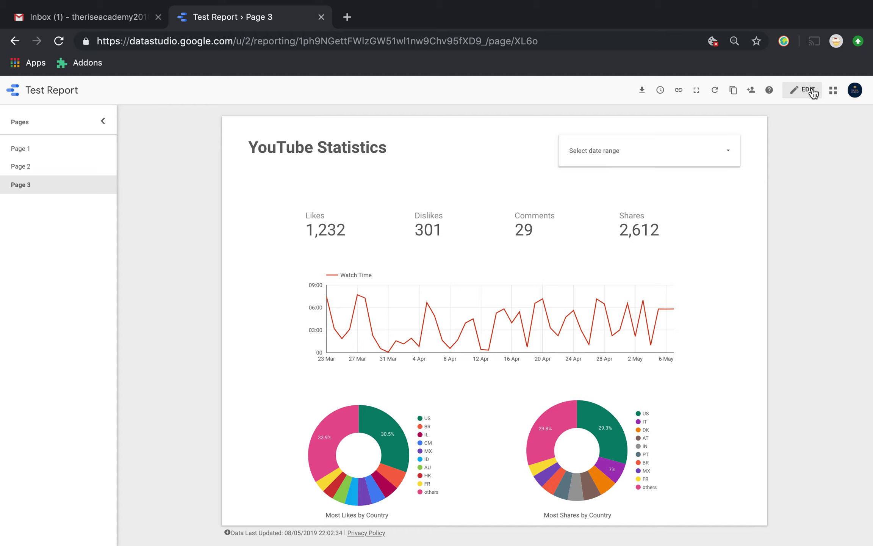
click(48, 166)
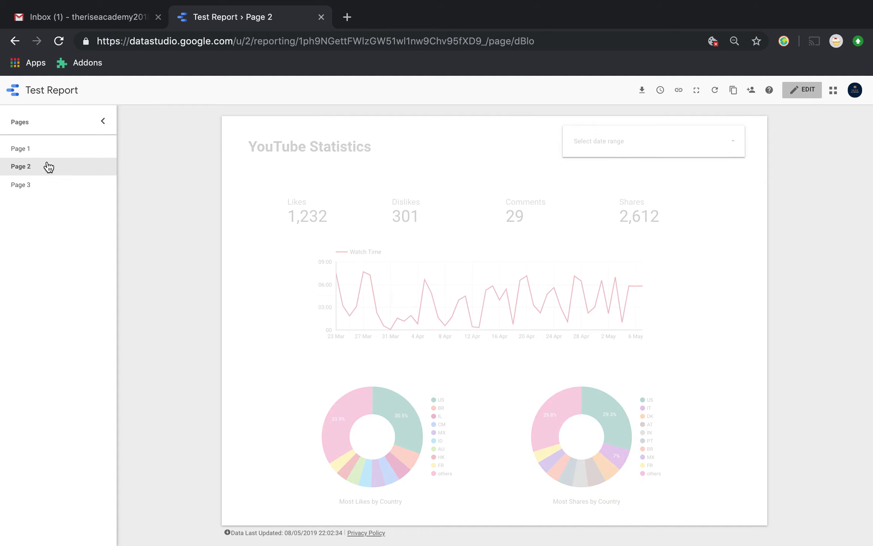
click(38, 190)
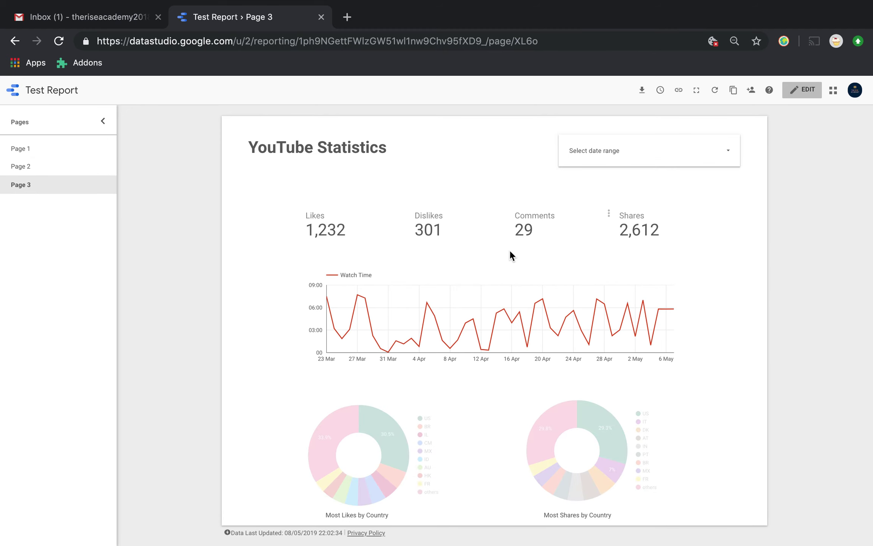
mouse_move(491, 322)
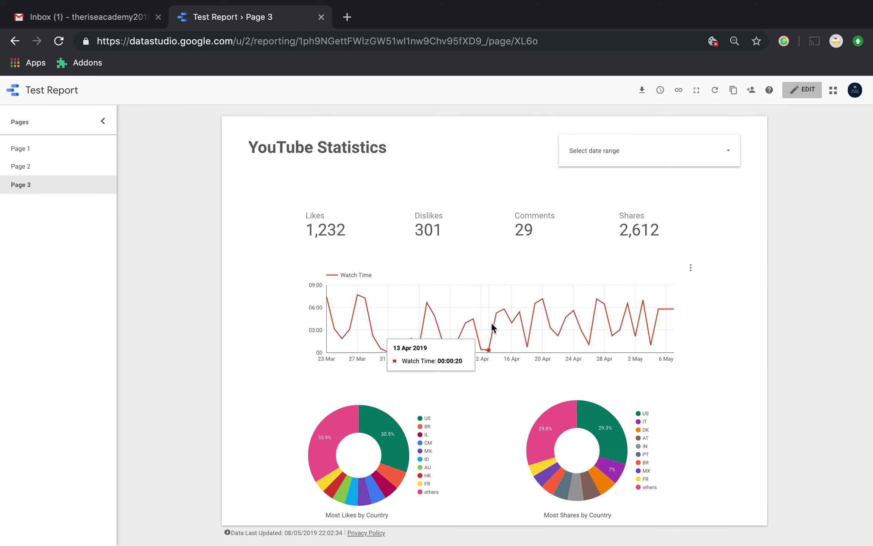
- Apply the "Last quarter" preset to the date range control on Page 3
click(722, 153)
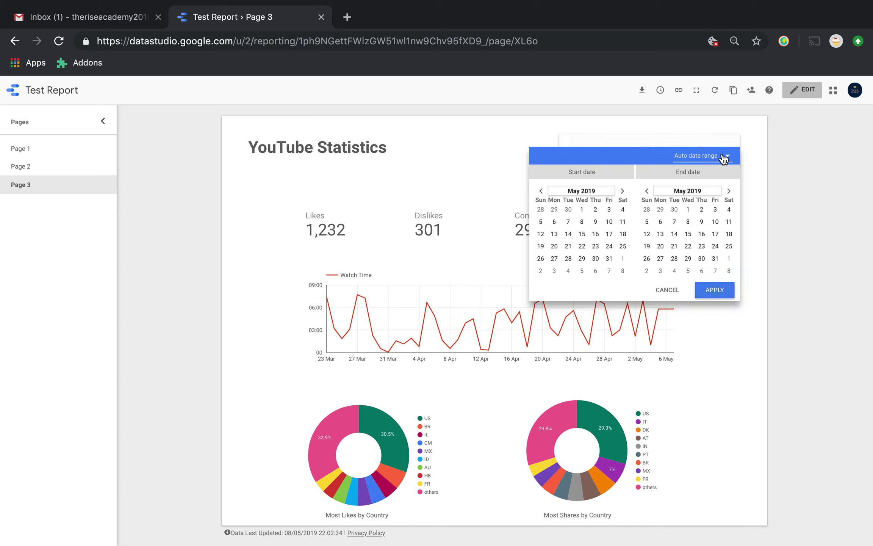
click(723, 159)
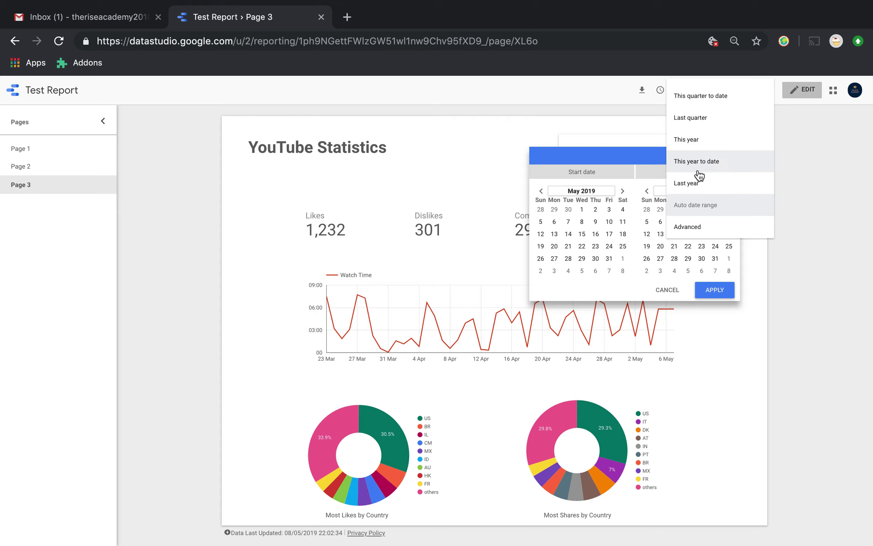
click(696, 117)
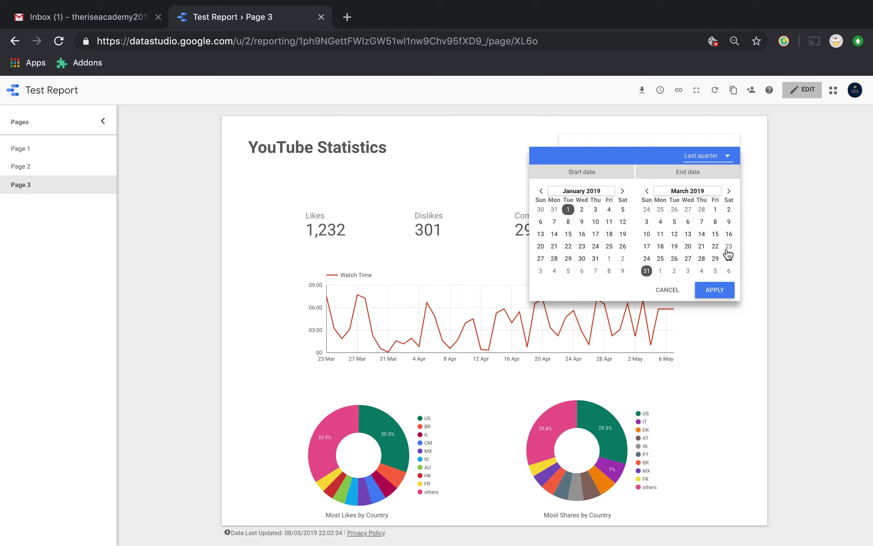
click(714, 290)
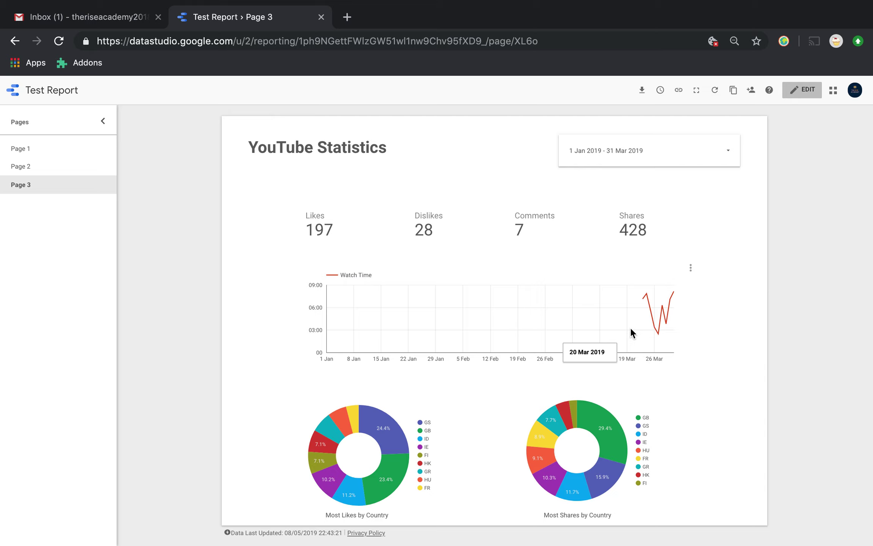
- Switch the report's date range control to the "Last month" preset and apply it
click(700, 159)
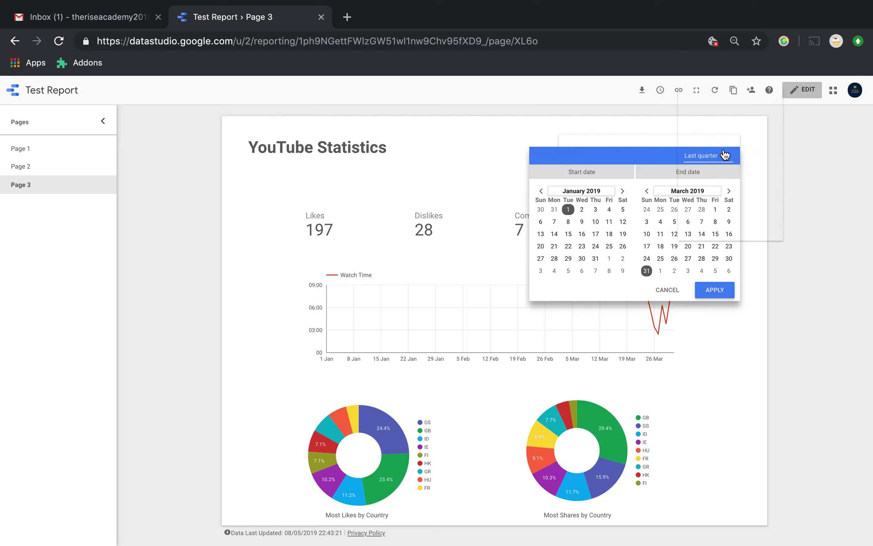
click(725, 155)
click(708, 98)
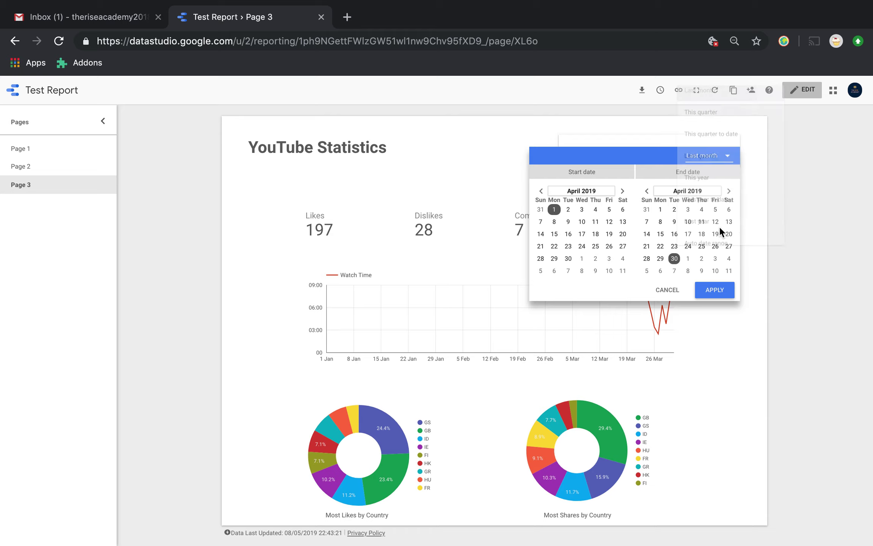
click(716, 290)
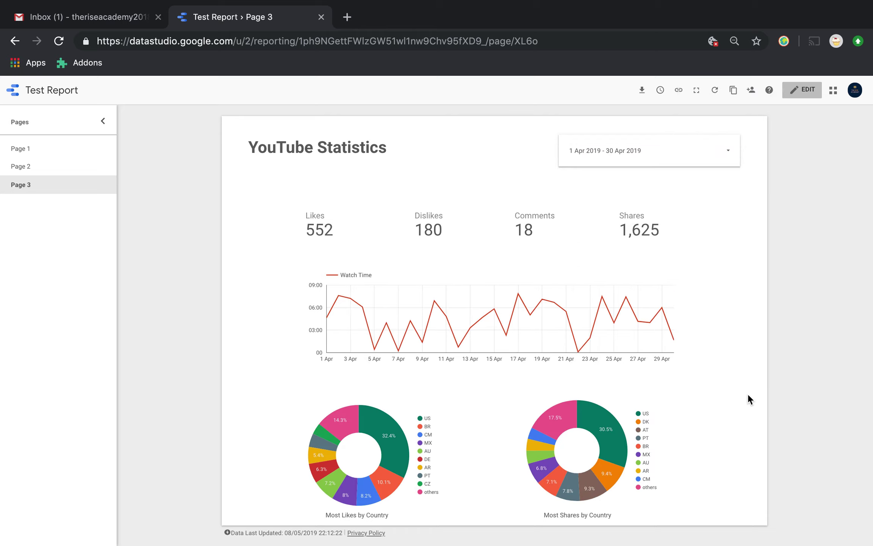